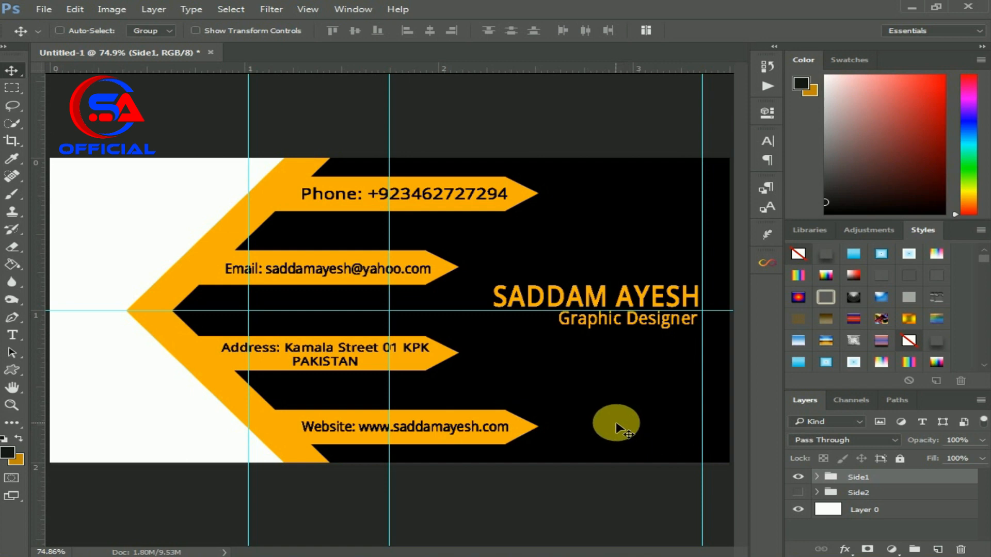
Step: Hide the Side1 group and show the Side2 group to view the other side of the finished business card
{"action": "left_click", "coordinate": [806, 479]}
{"action": "left_click", "coordinate": [805, 495]}
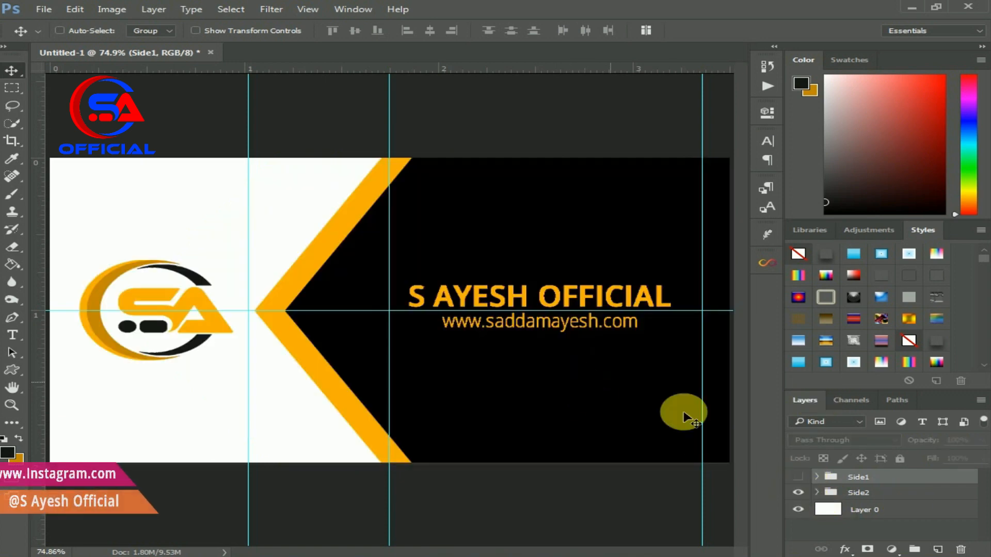
{"action": "left_click", "coordinate": [851, 492]}
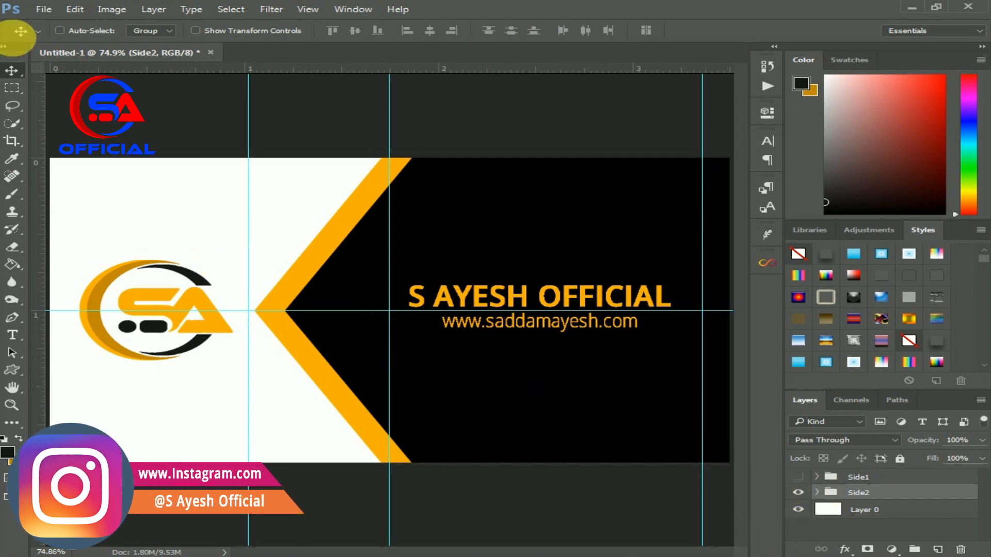
Step: Create a white 3.5 × 2 inch RGB document at 300 pixels/inch and unlock its Background layer
{"action": "left_click", "coordinate": [43, 9]}
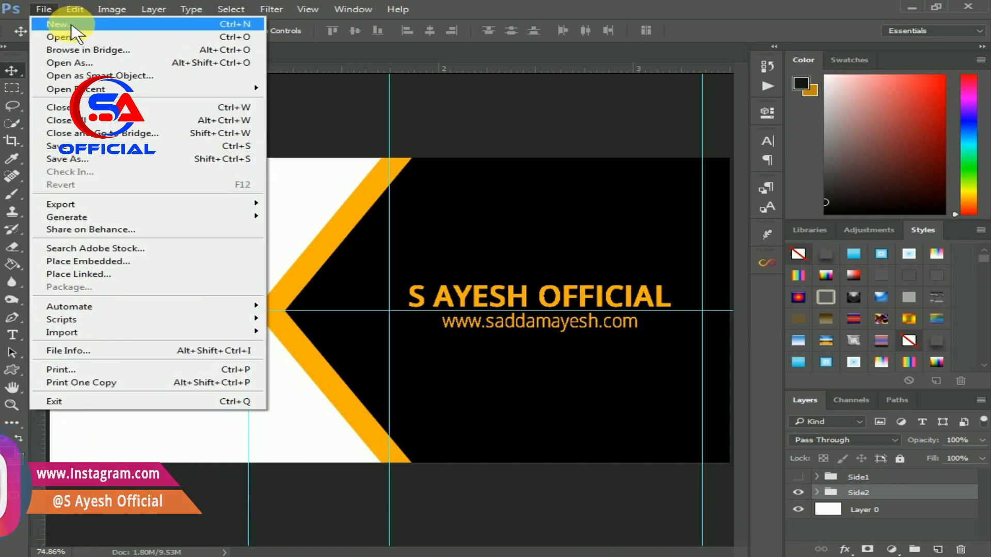
{"action": "left_click", "coordinate": [71, 25]}
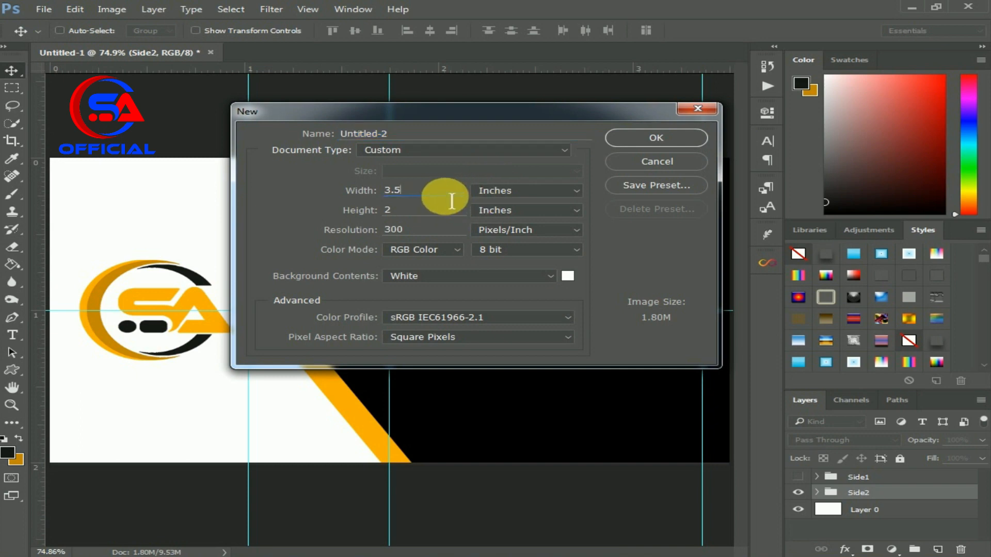
{"action": "left_click_drag", "start_coordinate": [381, 191], "coordinate": [442, 200]}
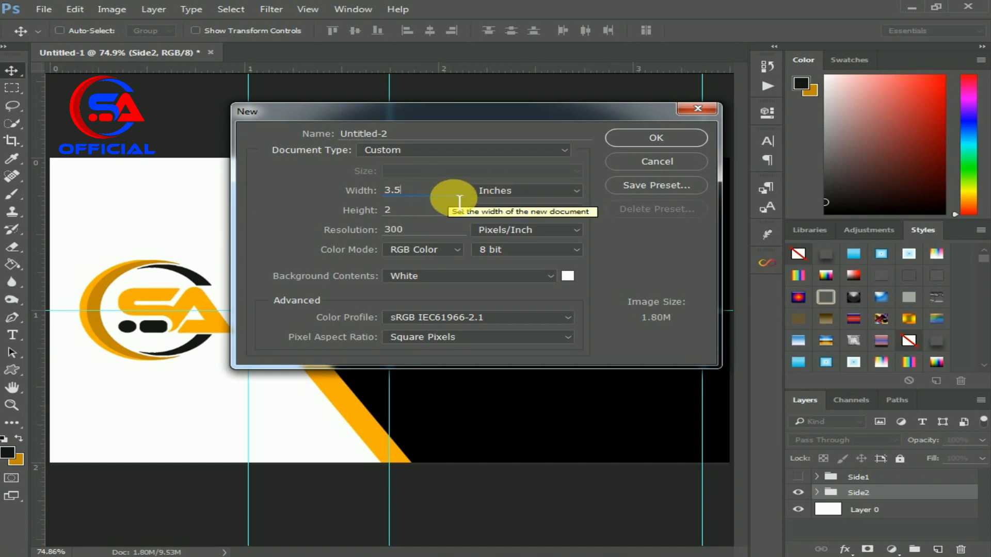
{"action": "left_click", "coordinate": [413, 218]}
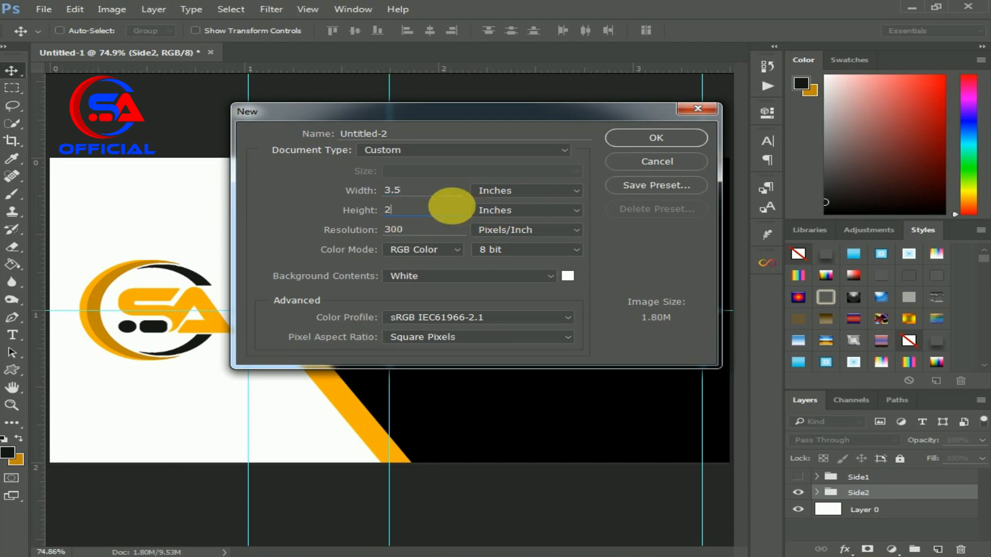
{"action": "left_click", "coordinate": [456, 251]}
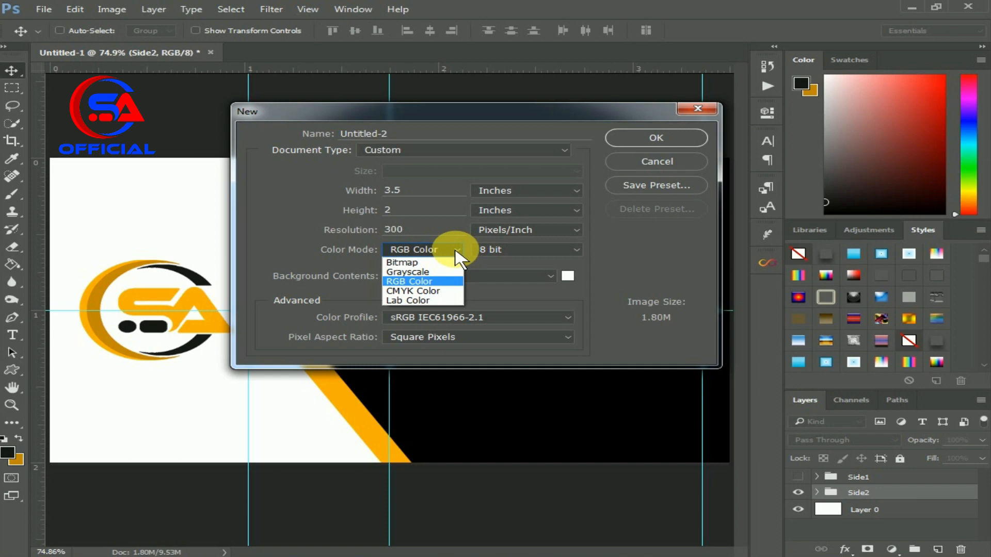
{"action": "left_click", "coordinate": [456, 251]}
{"action": "left_click", "coordinate": [455, 250]}
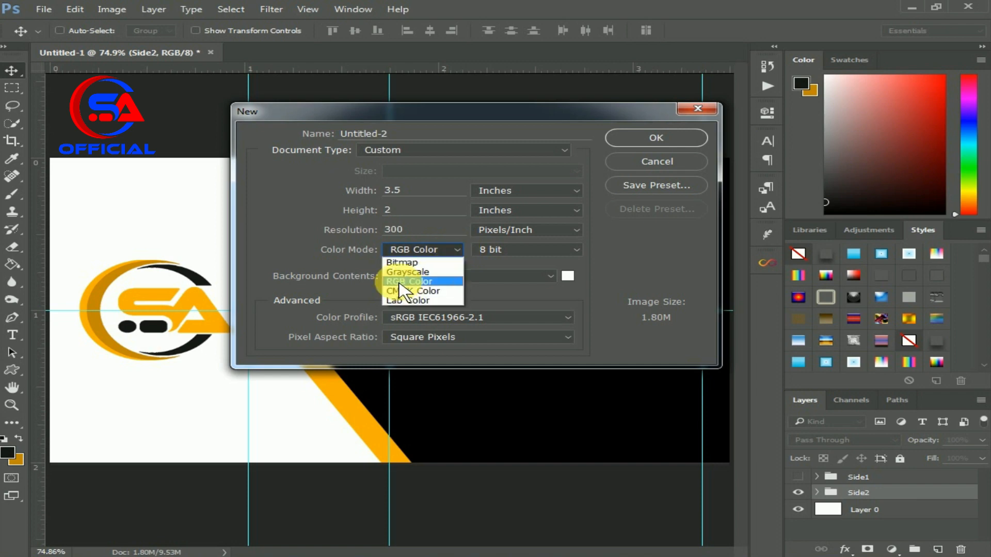
{"action": "left_click", "coordinate": [454, 250]}
{"action": "left_click", "coordinate": [456, 250]}
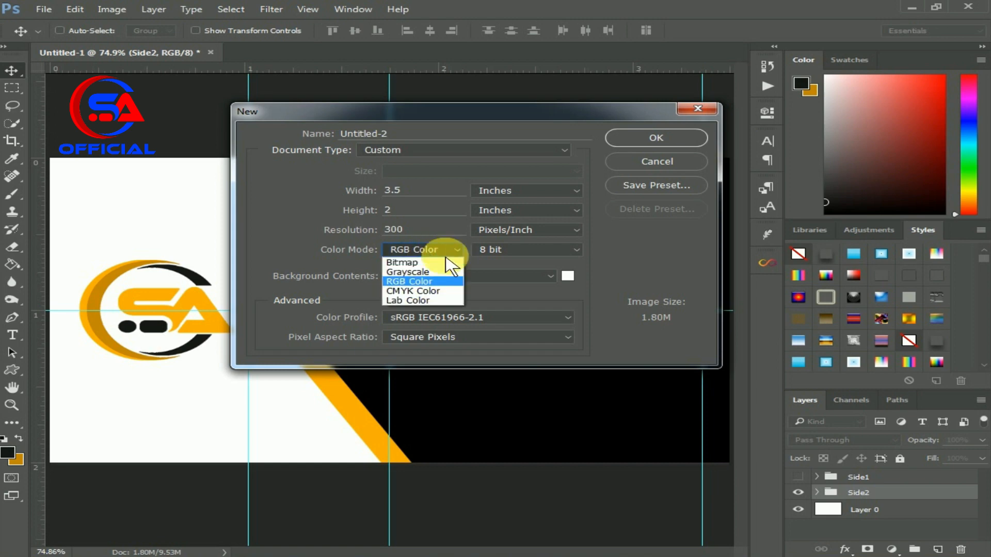
{"action": "left_click", "coordinate": [416, 282]}
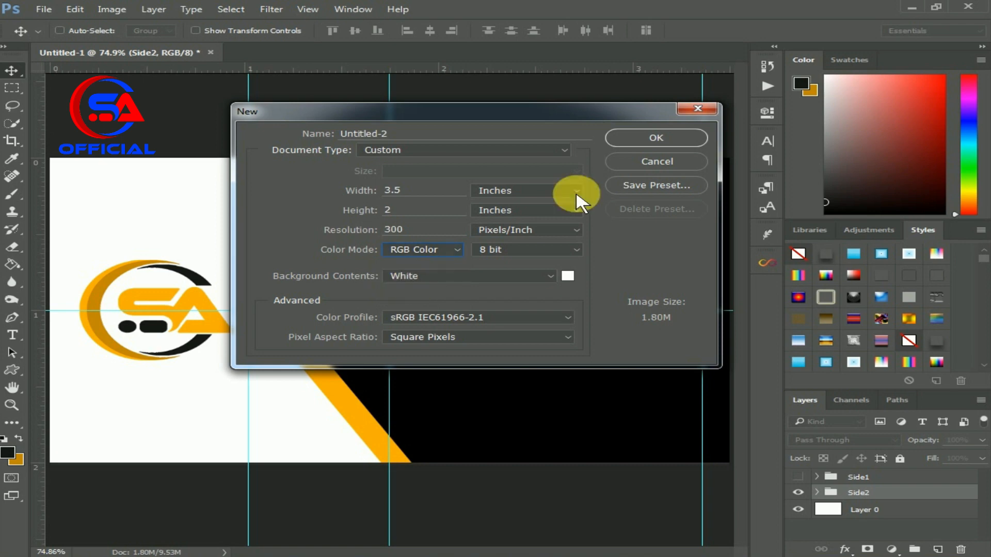
{"action": "left_click", "coordinate": [655, 138]}
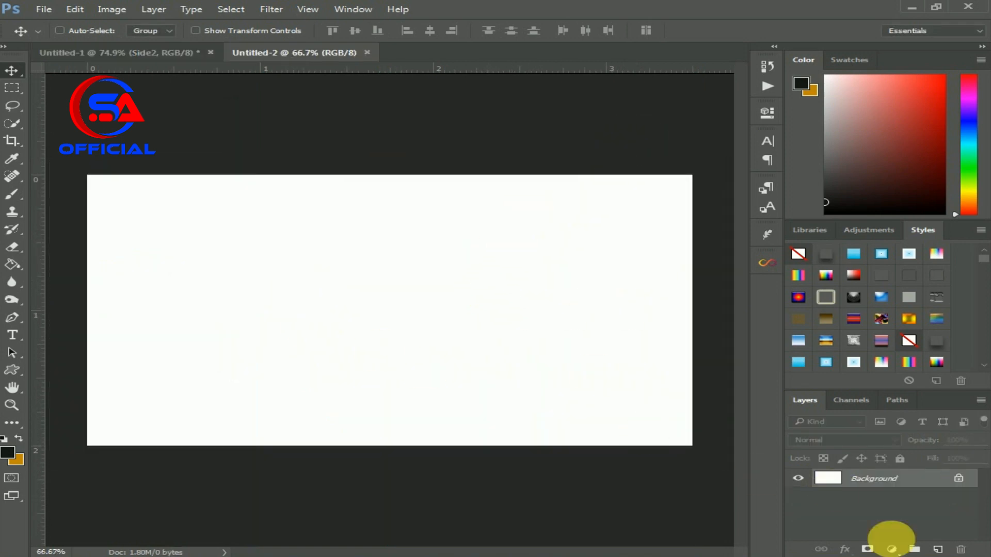
{"action": "left_click", "coordinate": [960, 480]}
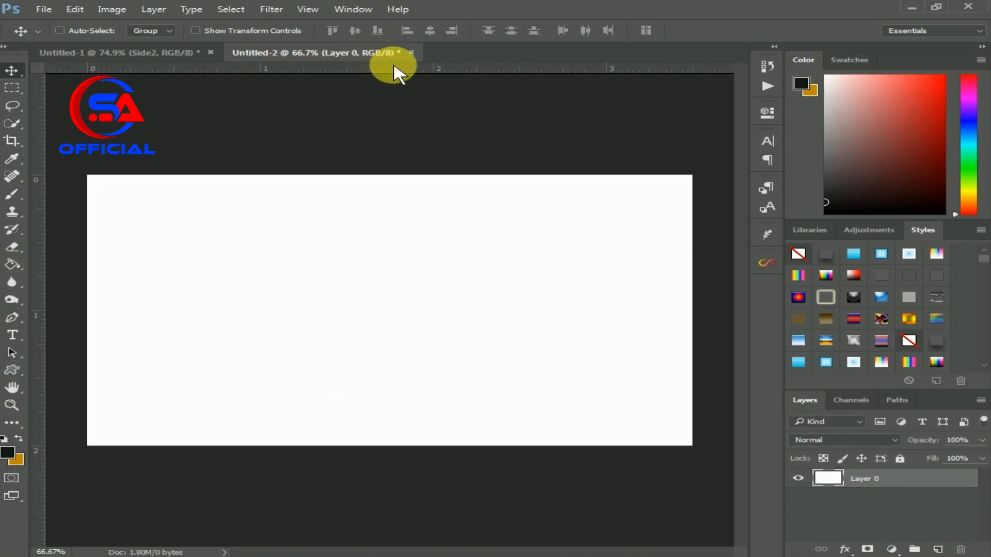
Step: Place a horizontal guide at the card's mid-height and vertical guides at about 0.6 and 1.6 inches
{"action": "left_click_drag", "start_coordinate": [394, 67], "coordinate": [383, 318]}
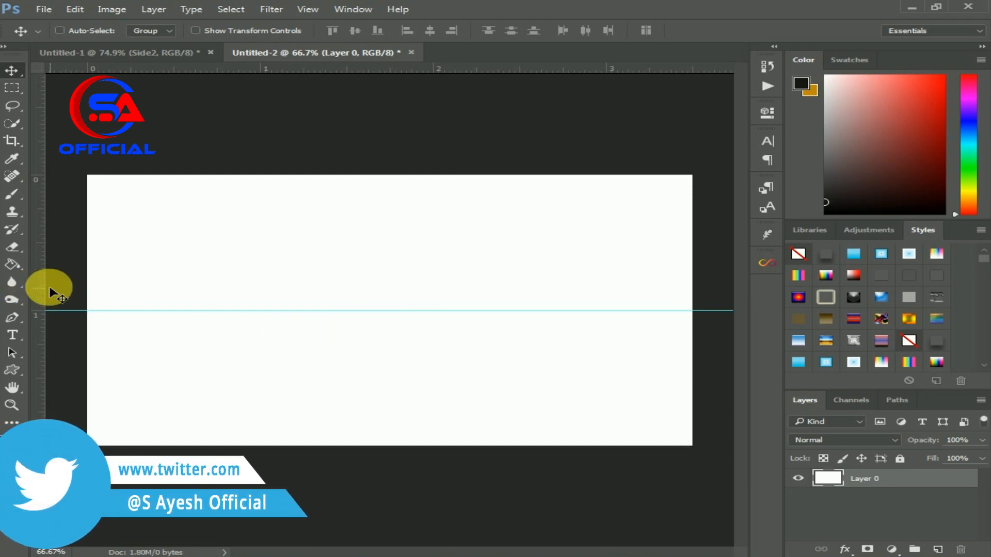
{"action": "left_click_drag", "start_coordinate": [45, 283], "coordinate": [393, 326]}
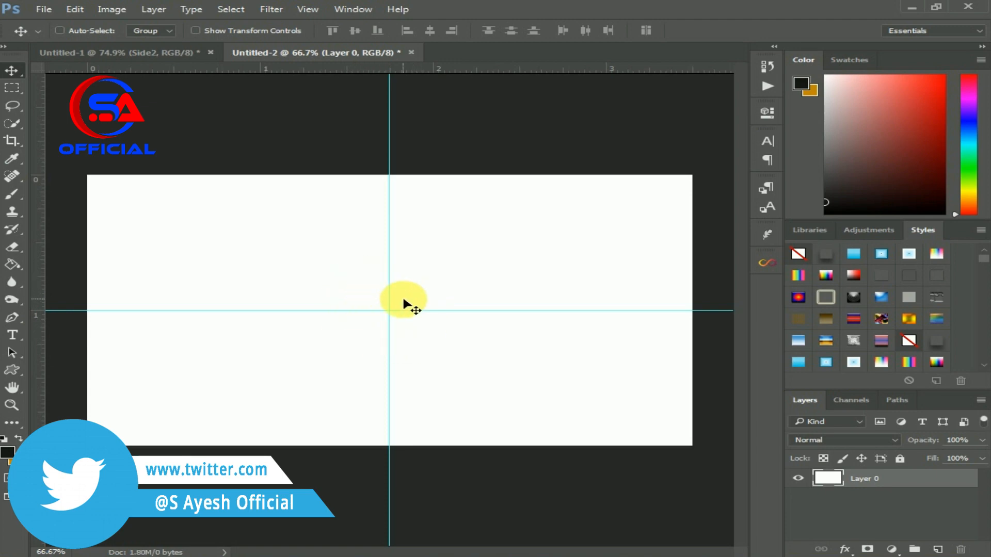
{"action": "left_click_drag", "start_coordinate": [36, 273], "coordinate": [198, 313]}
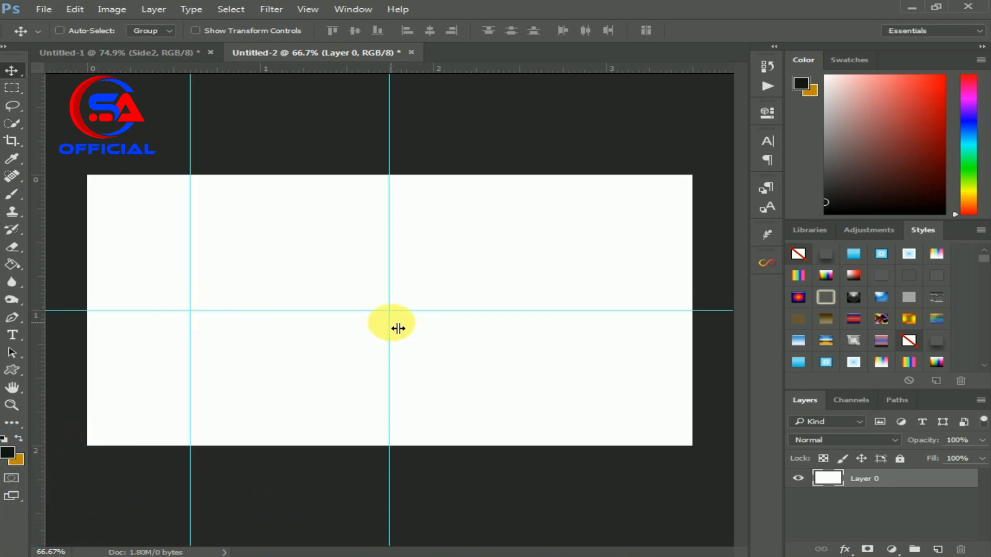
{"action": "left_click_drag", "start_coordinate": [398, 328], "coordinate": [378, 330]}
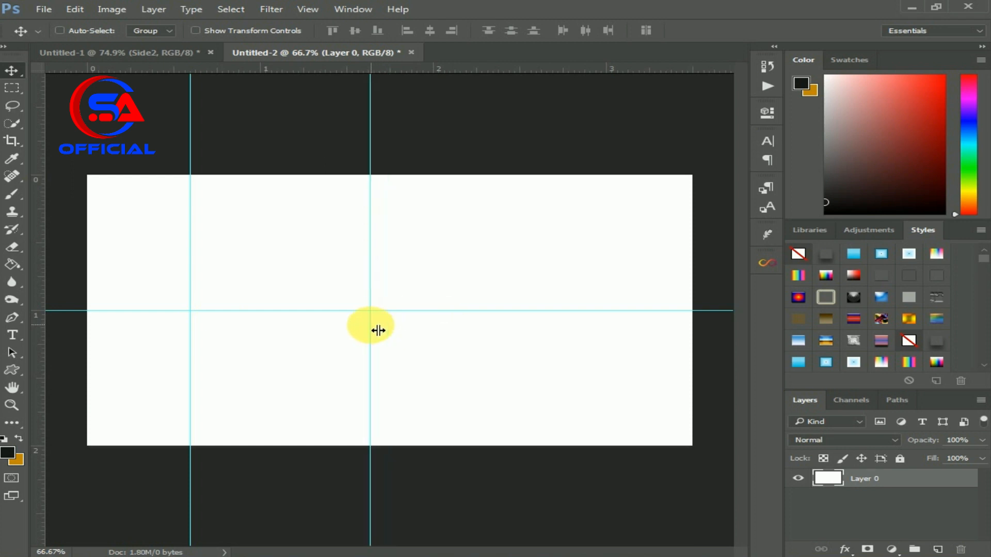
Step: With the Pen tool in Shape mode, draw a dark left-pointing arrow from the guide intersections, extending past the card's right edge
{"action": "left_click", "coordinate": [12, 319]}
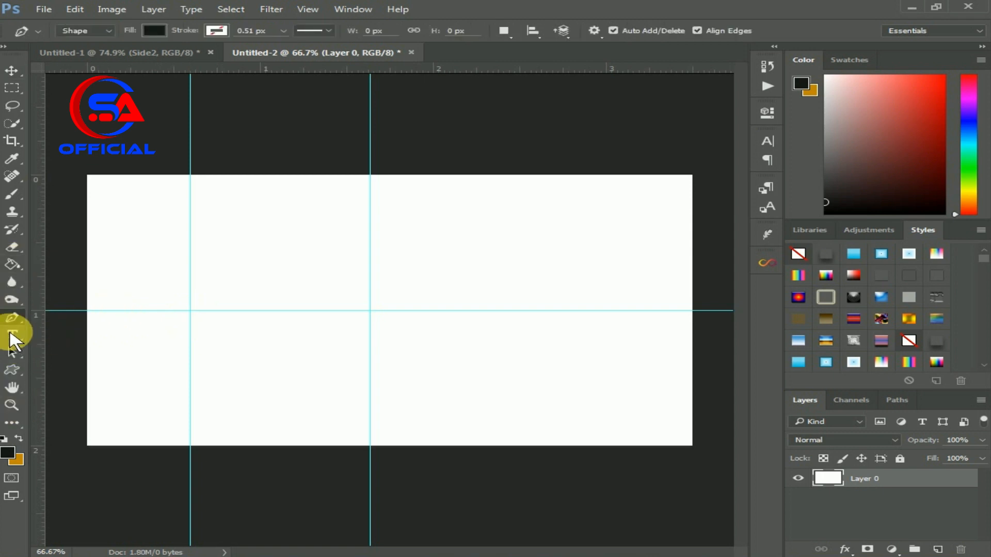
{"action": "left_click", "coordinate": [106, 31]}
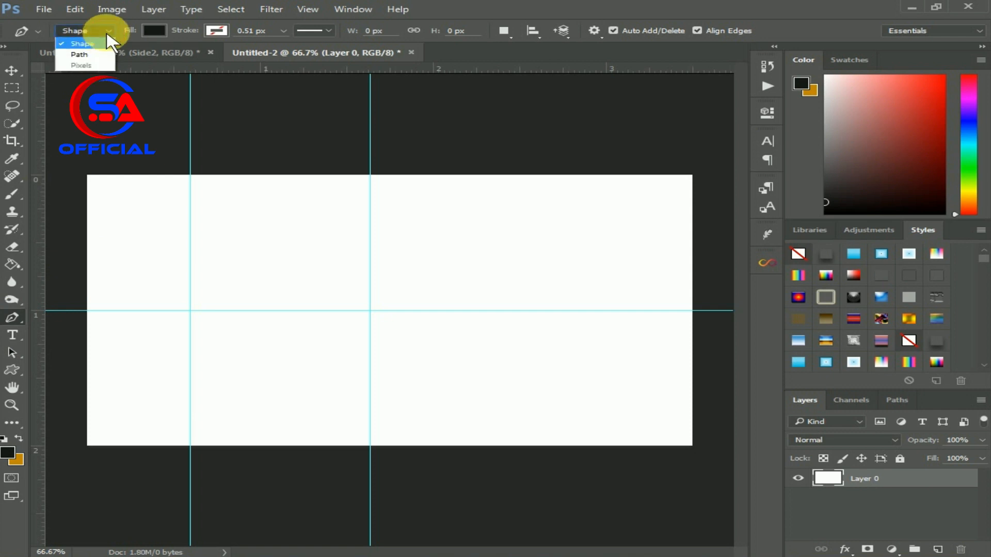
{"action": "left_click", "coordinate": [83, 43]}
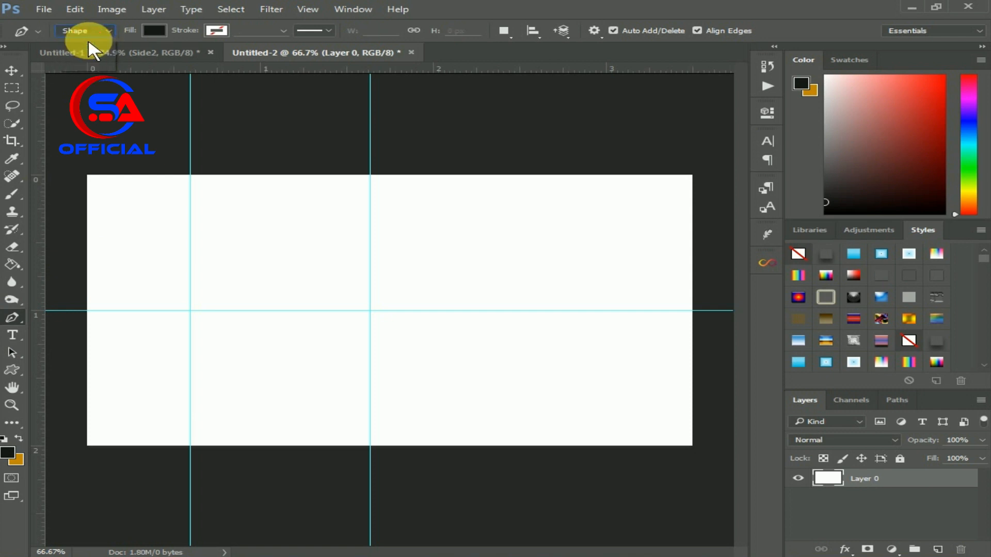
{"action": "left_click", "coordinate": [371, 174]}
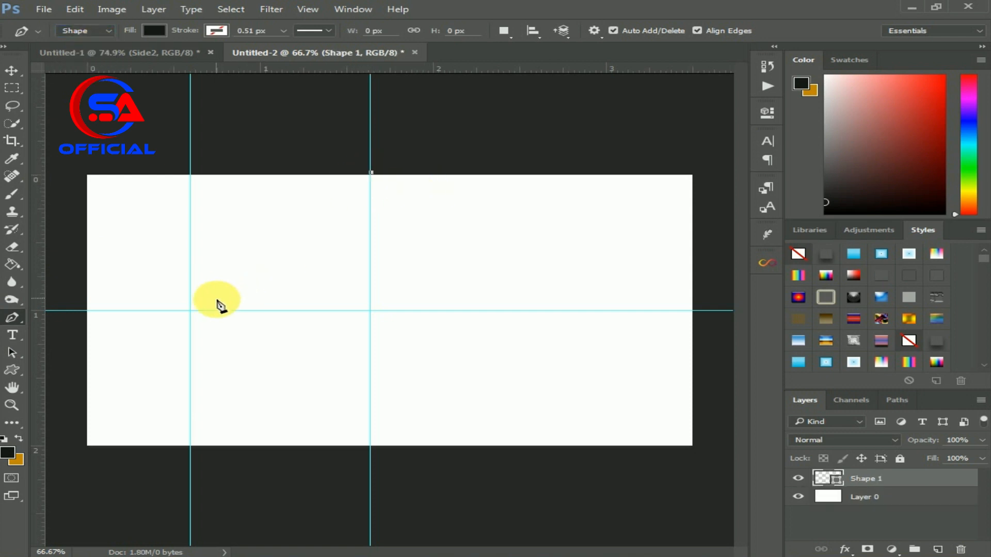
{"action": "left_click", "coordinate": [372, 448]}
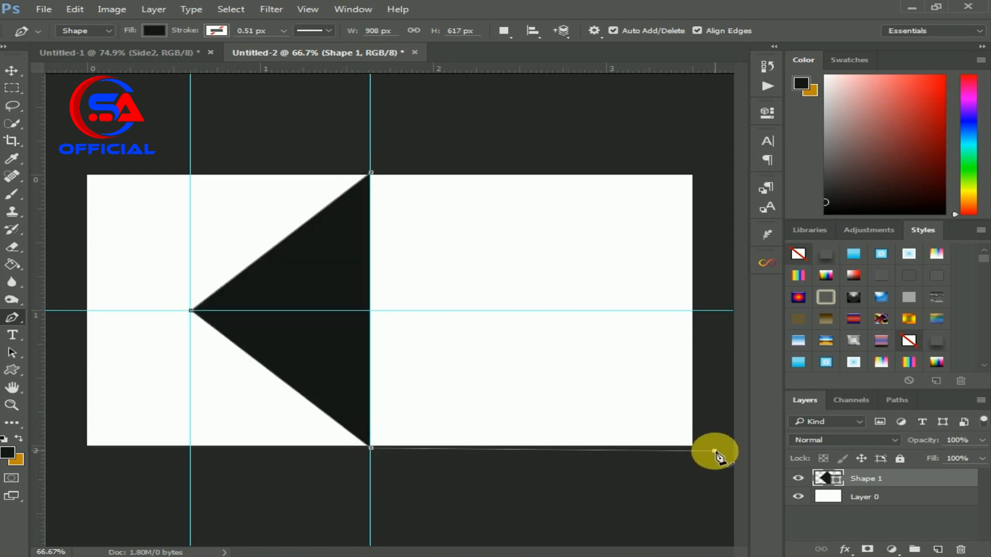
{"action": "left_click", "coordinate": [714, 452]}
{"action": "left_click", "coordinate": [714, 156]}
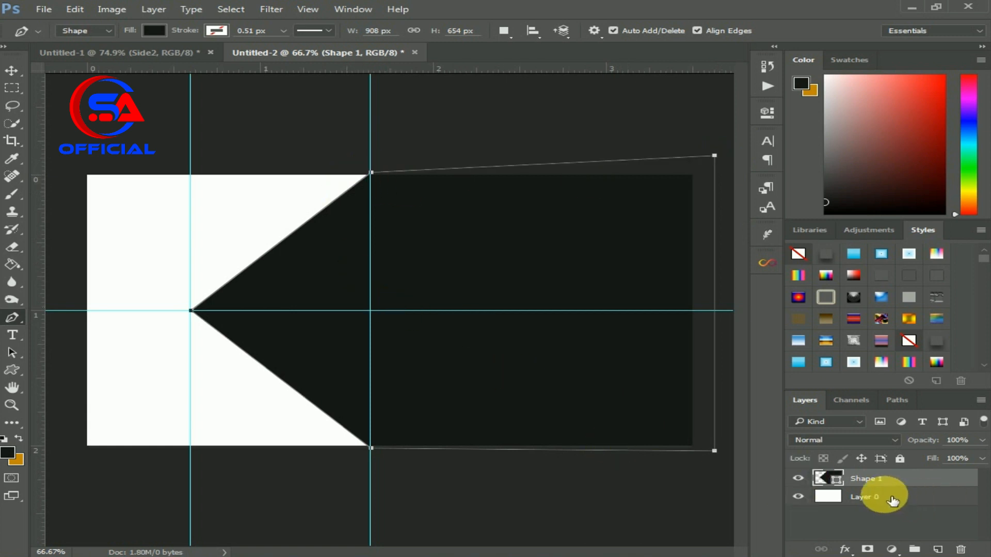
Step: Duplicate the Shape 1 layer within the same document as Shape 1 copy
{"action": "right_click", "coordinate": [886, 486]}
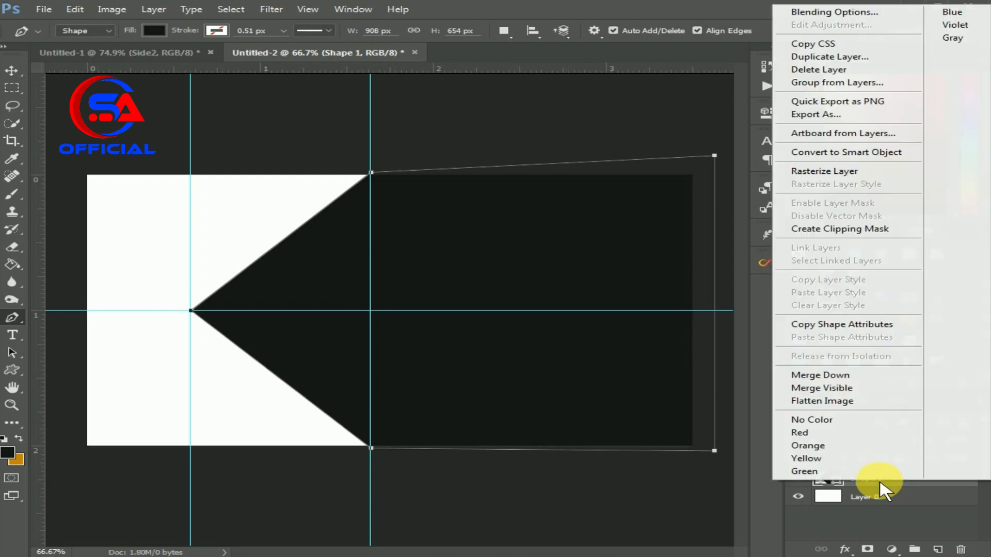
{"action": "left_click", "coordinate": [849, 58]}
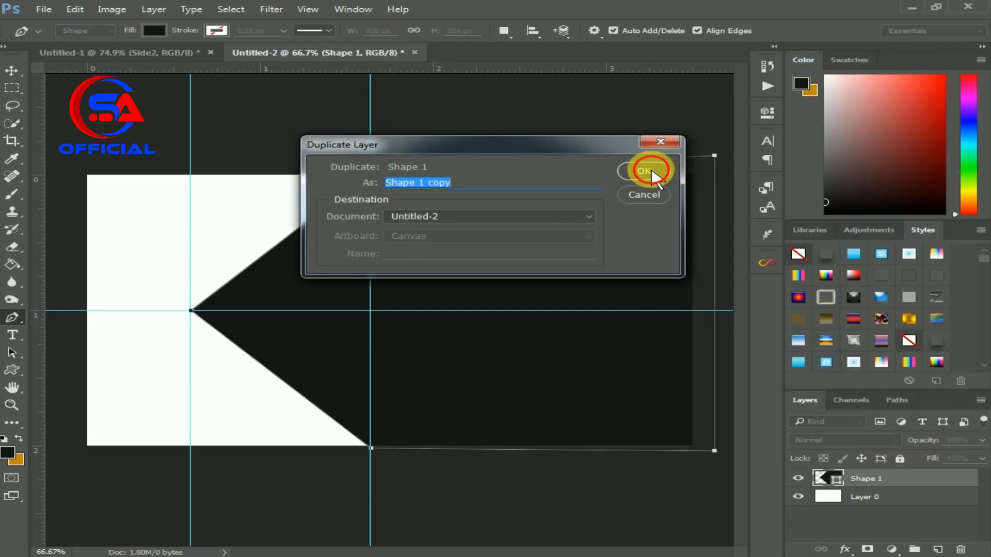
{"action": "left_click", "coordinate": [651, 168]}
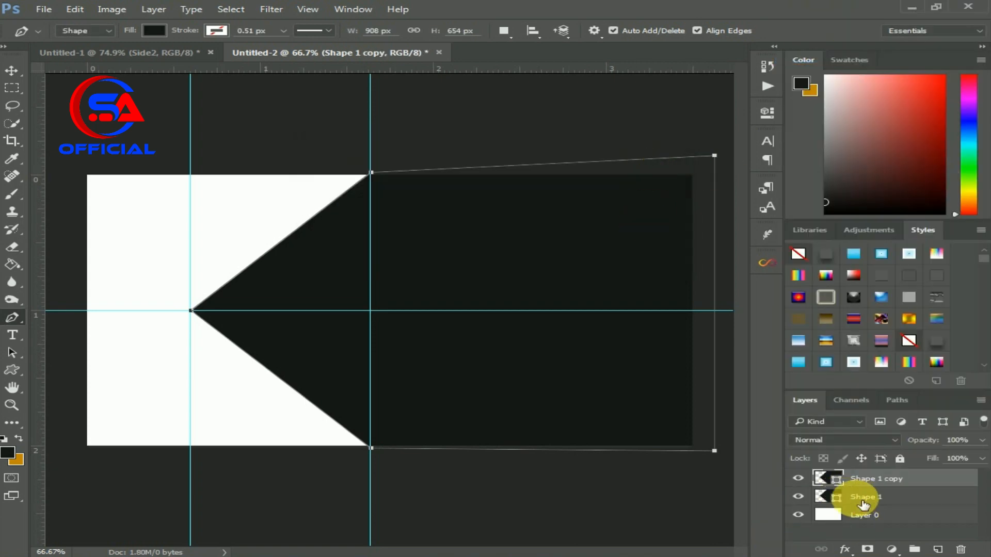
Step: Change the fill of the lower Shape 1 layer to yellow fff000
{"action": "left_click", "coordinate": [851, 498]}
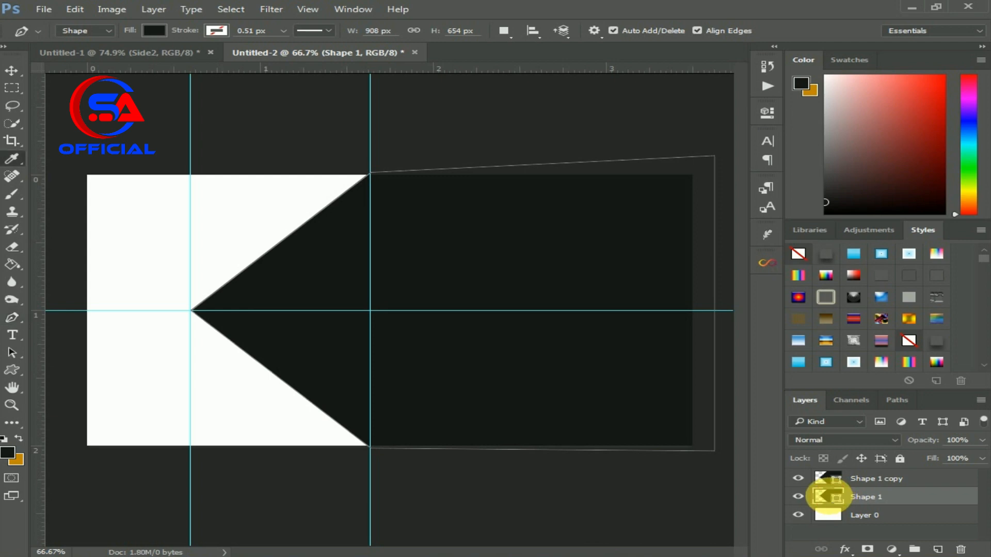
{"action": "double_click", "coordinate": [828, 497]}
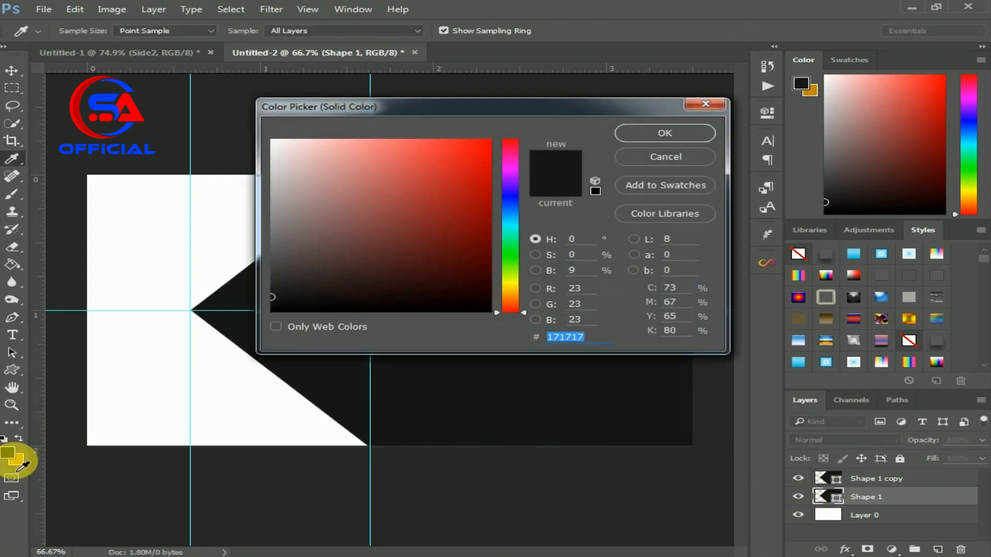
{"action": "left_click_drag", "start_coordinate": [512, 310], "coordinate": [509, 283]}
{"action": "left_click", "coordinate": [491, 141]}
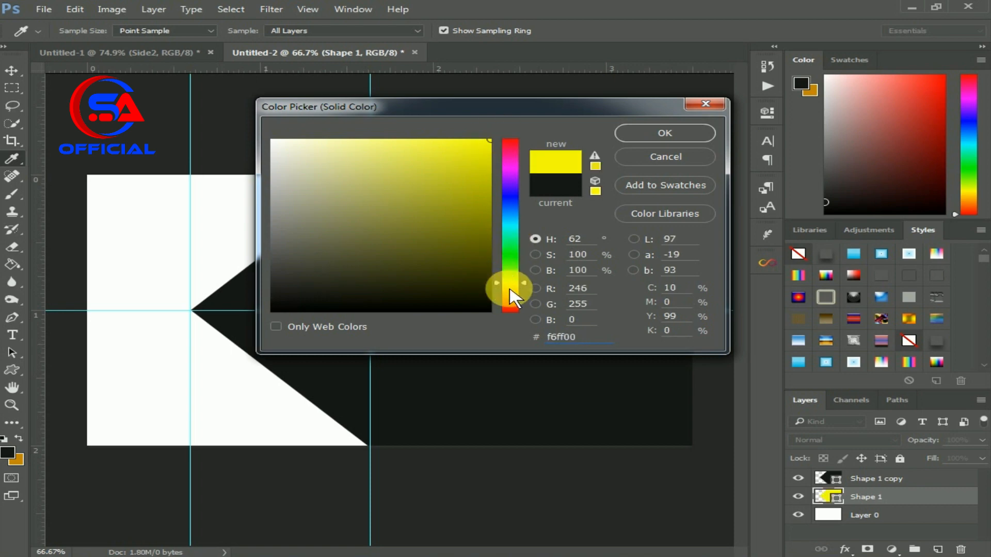
{"action": "left_click", "coordinate": [664, 133]}
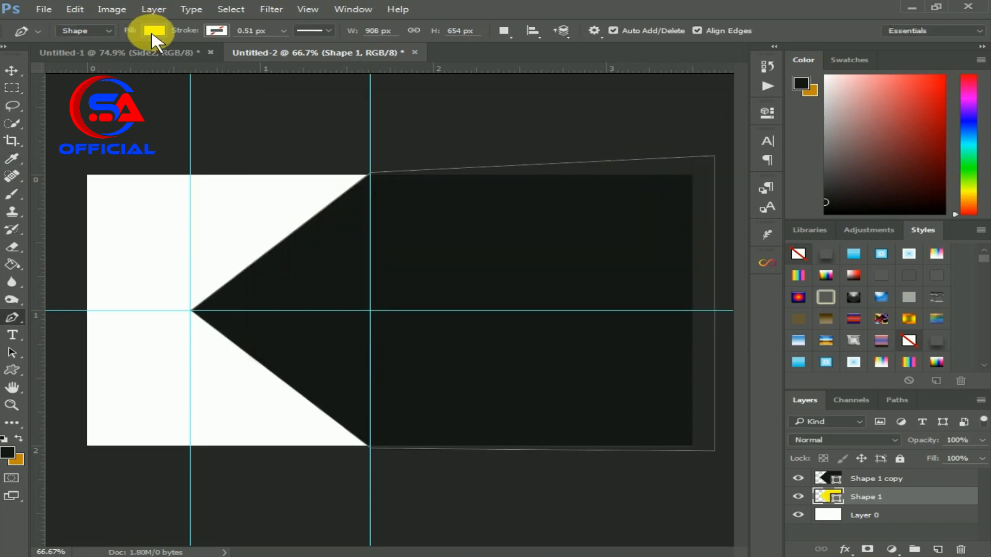
{"action": "double_click", "coordinate": [840, 500]}
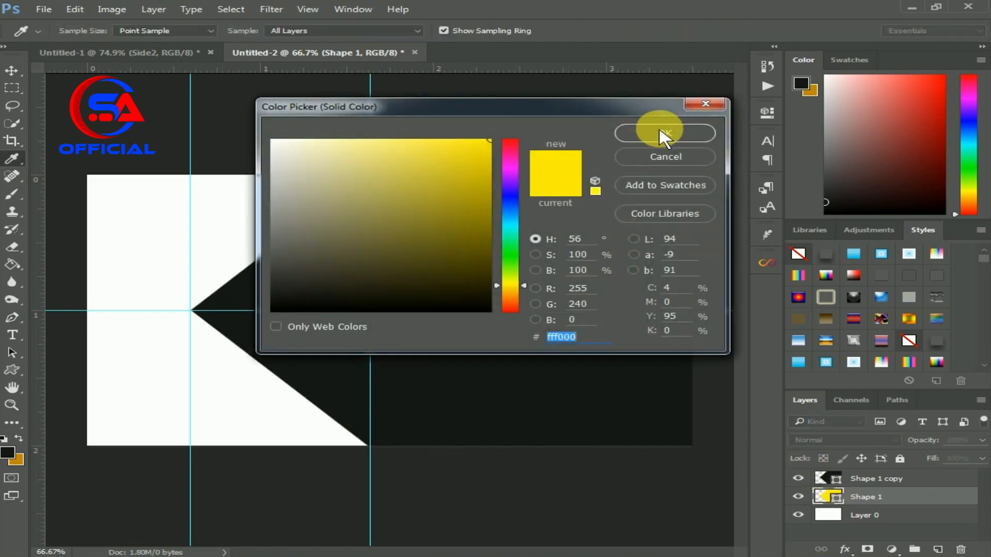
{"action": "left_click", "coordinate": [663, 134]}
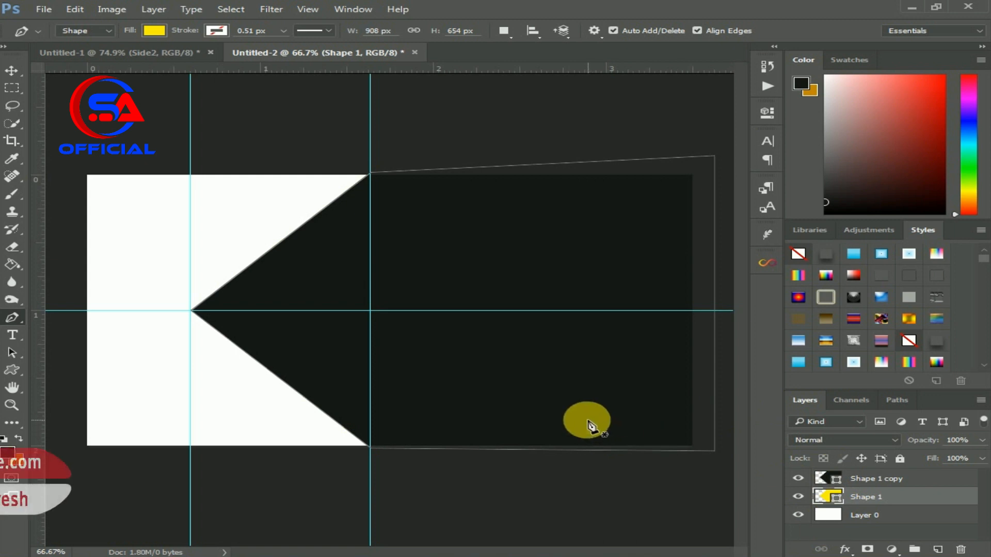
Step: Shift the yellow shape about 0.17 inch left to form a border along the dark arrow and recolour it golden yellow
{"action": "left_click", "coordinate": [11, 70]}
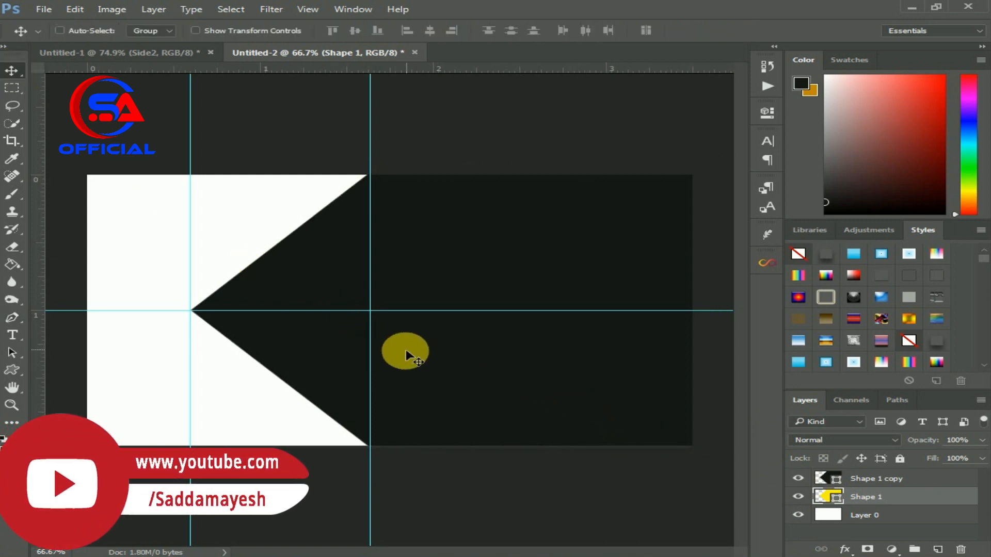
{"action": "left_click_drag", "start_coordinate": [405, 349], "coordinate": [375, 355]}
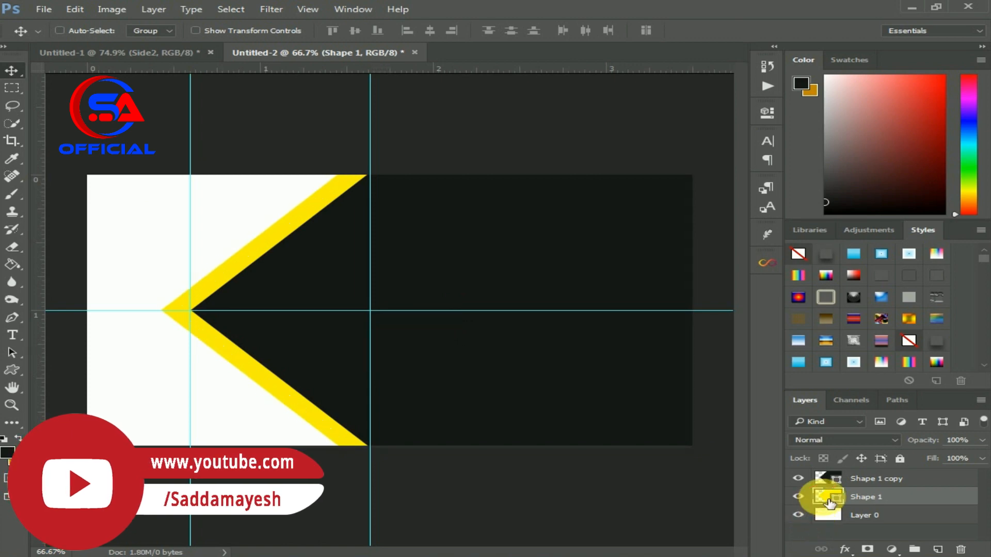
{"action": "double_click", "coordinate": [826, 497]}
{"action": "left_click_drag", "start_coordinate": [508, 290], "coordinate": [508, 292]}
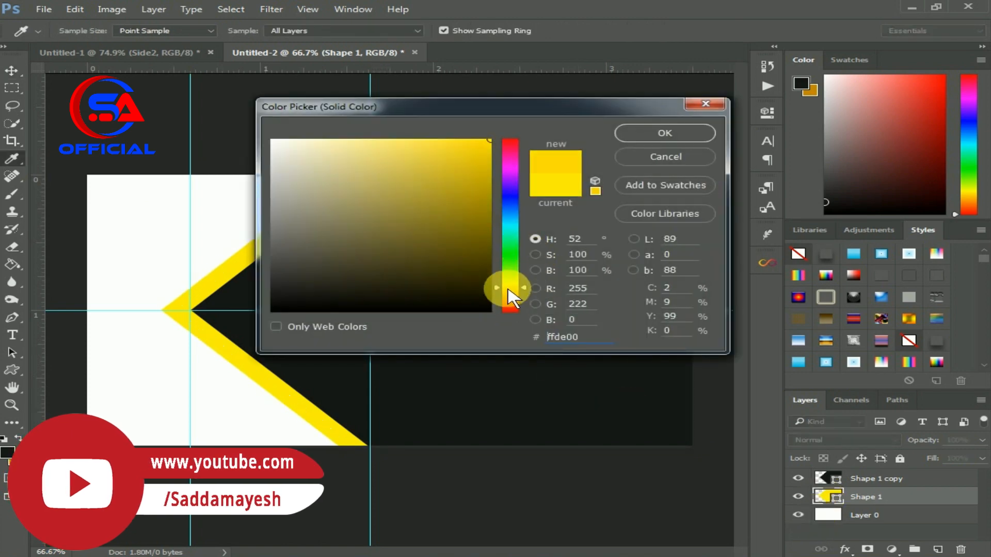
{"action": "left_click", "coordinate": [699, 133]}
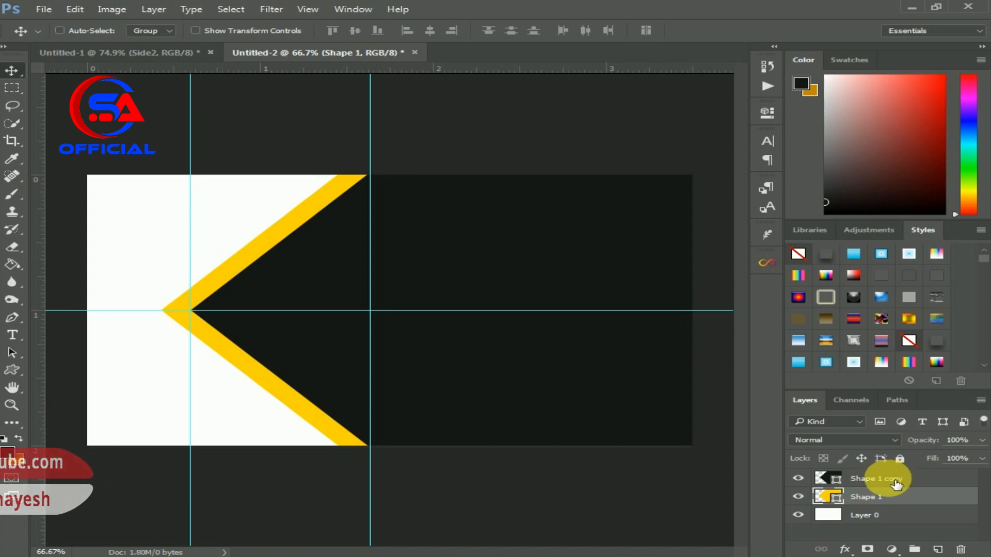
Step: Hide the Side2 group in the Untitled-1 document to view the reference Side1 layout, and return to Untitled-2
{"action": "left_click", "coordinate": [877, 478]}
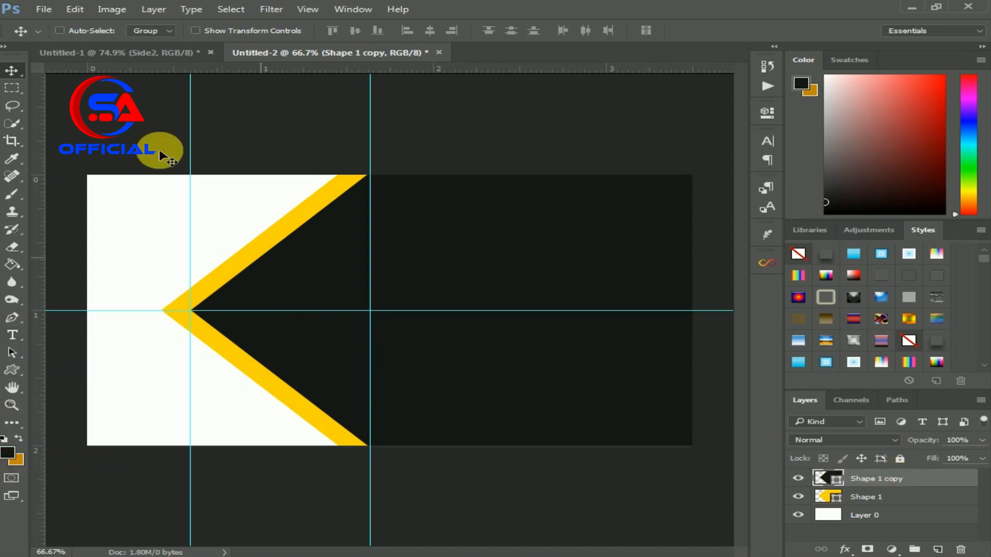
{"action": "left_click", "coordinate": [128, 50]}
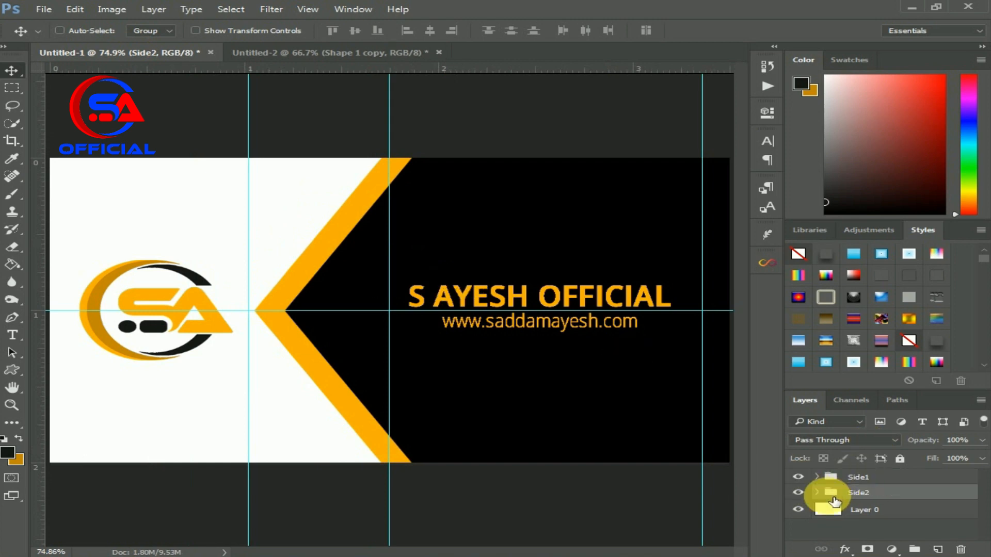
{"action": "left_click", "coordinate": [798, 477]}
{"action": "left_click", "coordinate": [798, 492]}
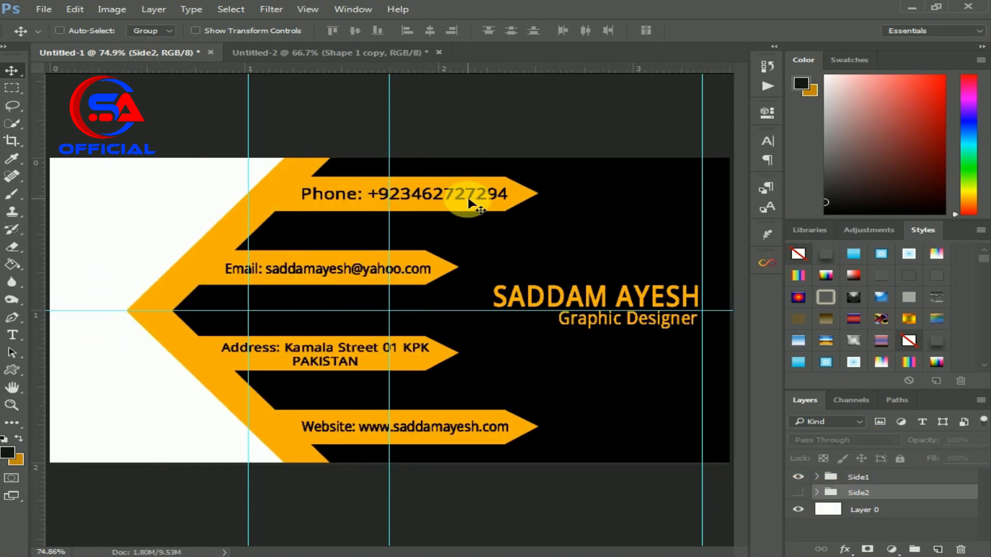
{"action": "left_click", "coordinate": [327, 52]}
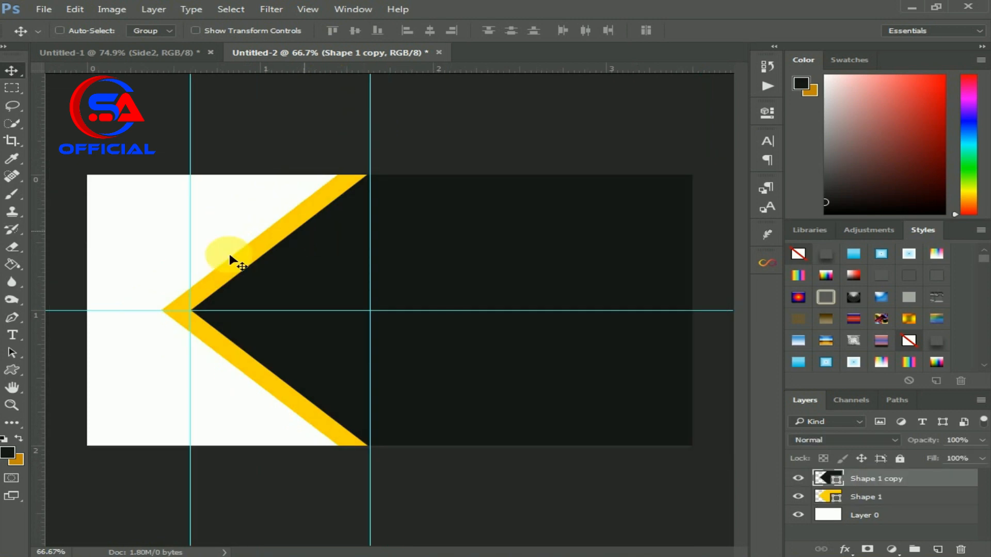
Step: Draw a rectangle about 395 × 71 px above the Shape 1 copy layer, starting at the upper diagonal border and extending over the dark area
{"action": "left_click", "coordinate": [11, 370]}
{"action": "right_click", "coordinate": [12, 370]}
{"action": "left_click", "coordinate": [82, 370]}
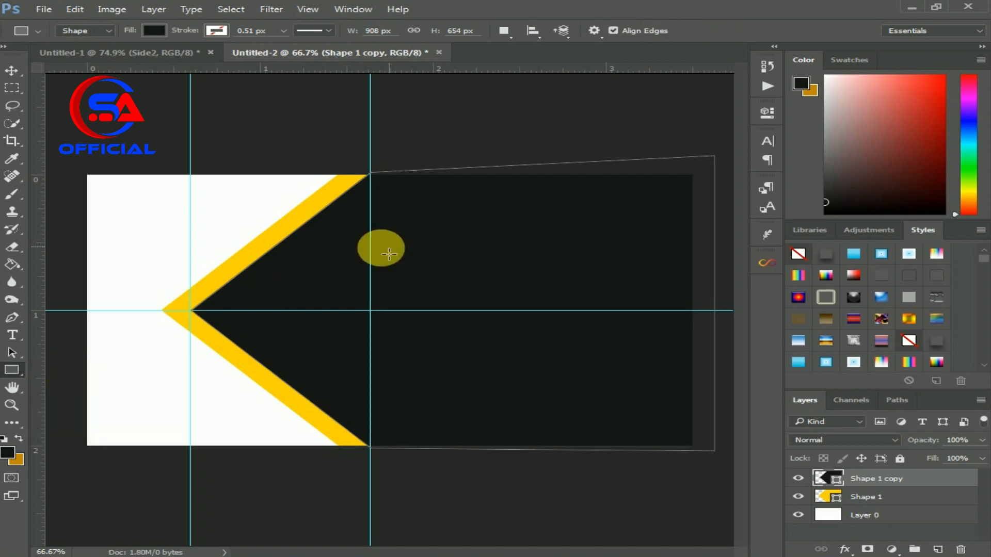
{"action": "right_click", "coordinate": [11, 370]}
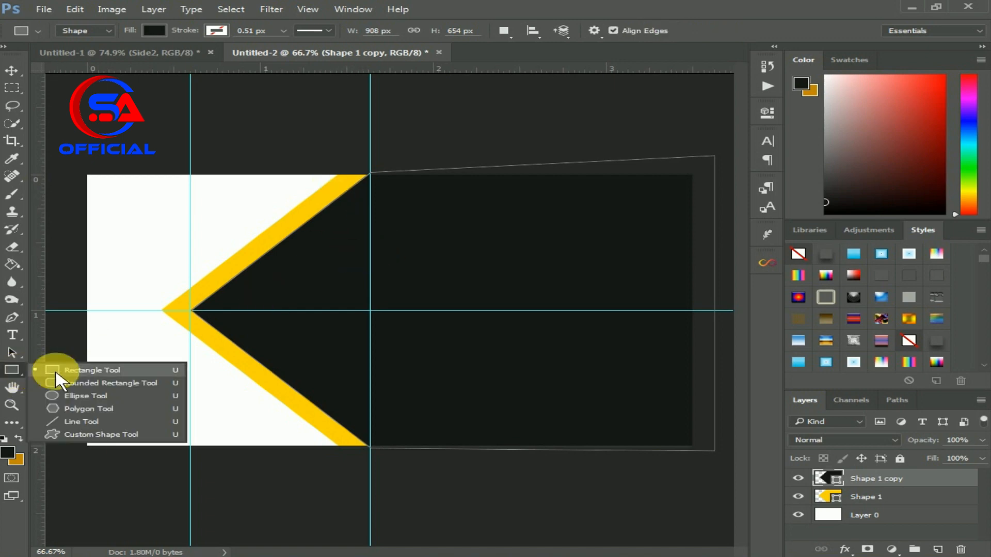
{"action": "left_click", "coordinate": [11, 371]}
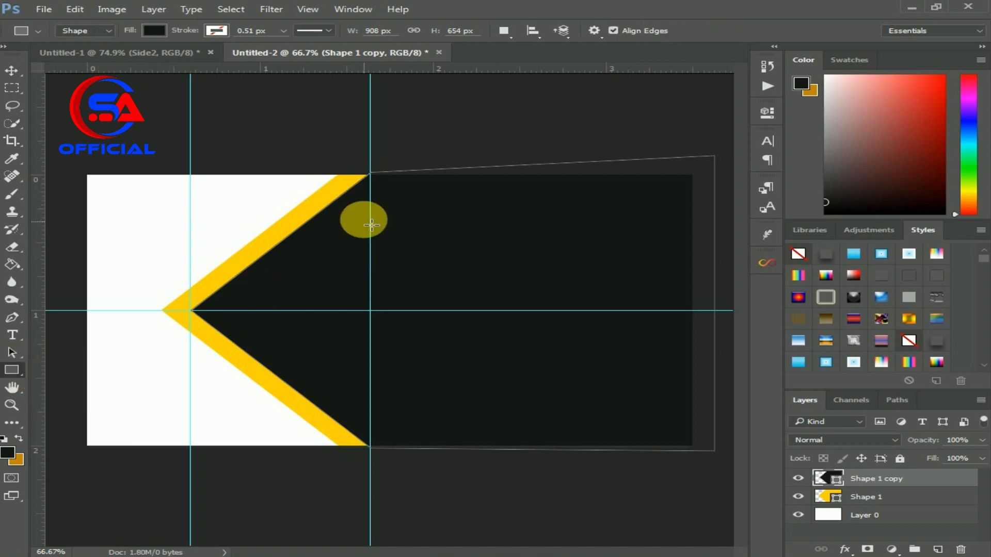
{"action": "left_click_drag", "start_coordinate": [332, 204], "coordinate": [561, 233]}
{"action": "left_click", "coordinate": [747, 109]}
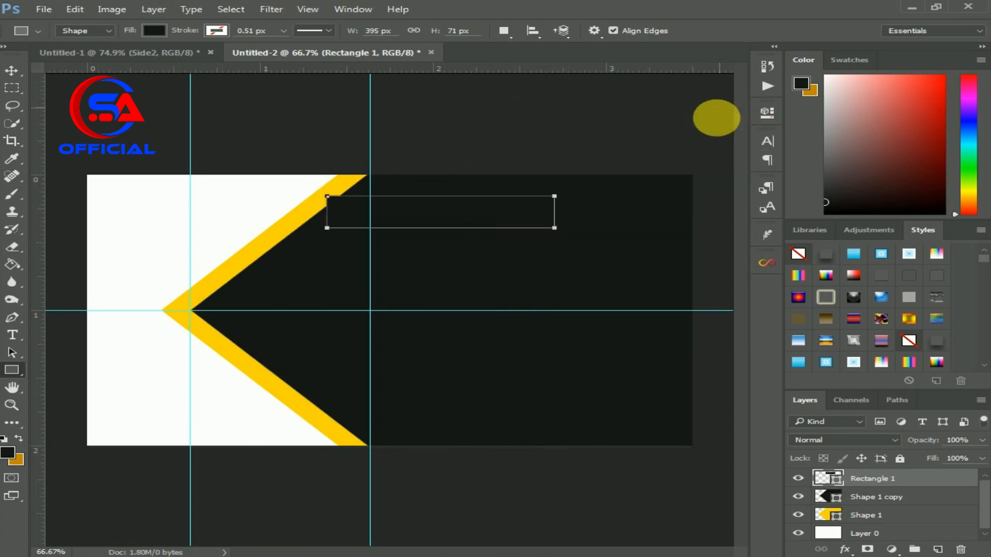
Step: Fill the rectangle with the golden yellow sampled from the border and shift it slightly left onto the upper diagonal
{"action": "double_click", "coordinate": [827, 479]}
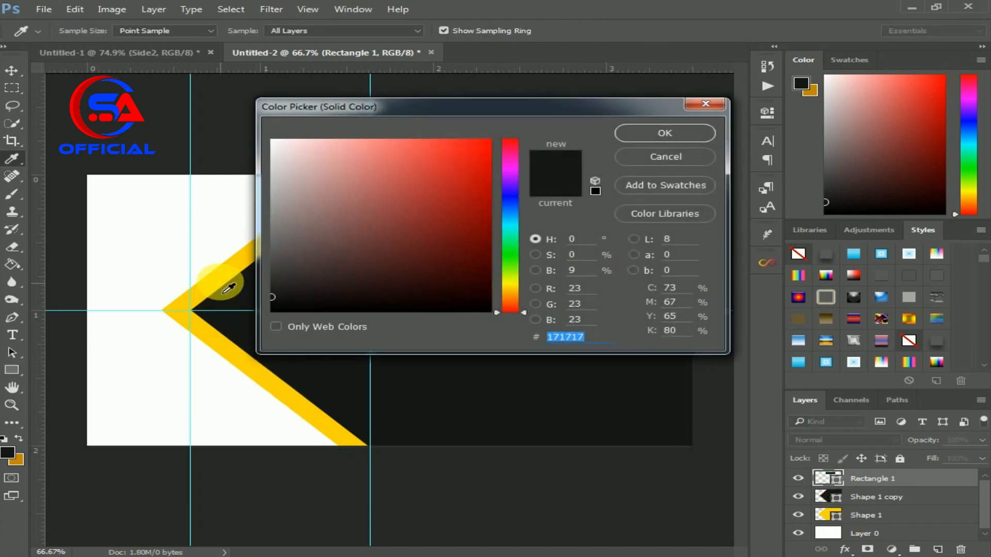
{"action": "left_click", "coordinate": [225, 286]}
{"action": "left_click", "coordinate": [696, 137]}
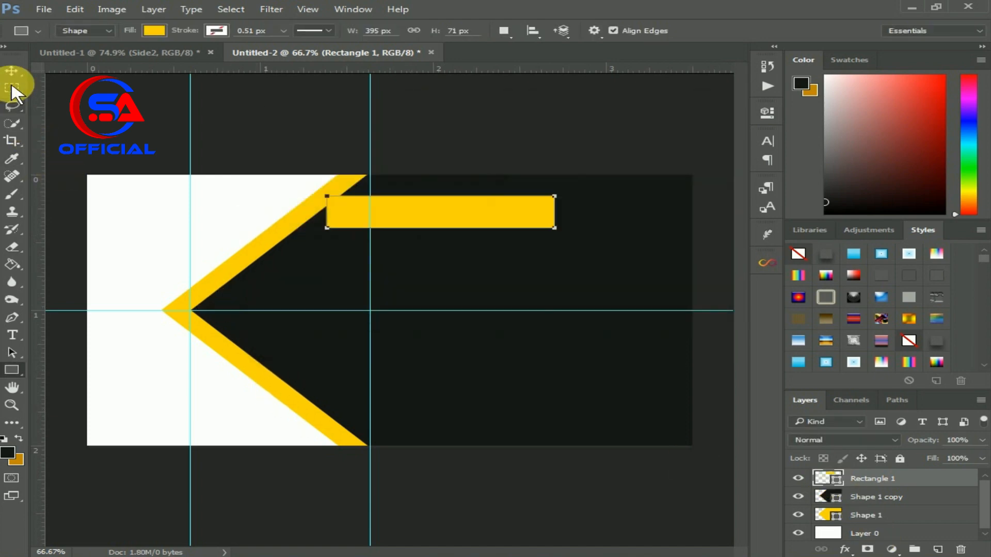
{"action": "left_click", "coordinate": [12, 70]}
{"action": "mouse_move", "coordinate": [391, 213]}
{"action": "left_mouse_down"}
{"action": "mouse_move", "coordinate": [366, 215]}
{"action": "mouse_move", "coordinate": [379, 217]}
{"action": "left_mouse_up"}
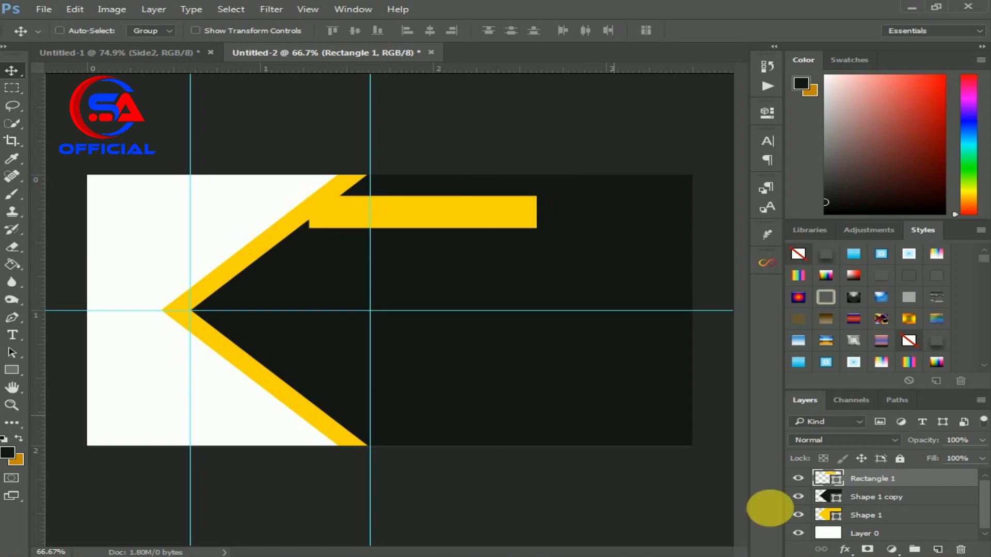
Step: Widen the border by shifting the yellow Shape 1 left, and raise the yellow rectangle so its lower corner meets the border's inner edge
{"action": "left_click", "coordinate": [872, 516]}
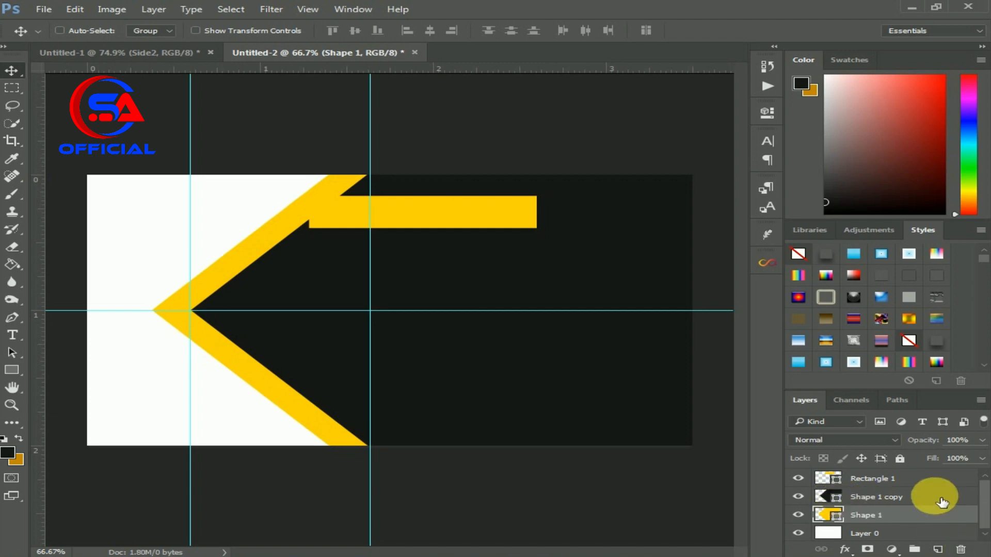
{"action": "left_click", "coordinate": [893, 478]}
{"action": "mouse_move", "coordinate": [418, 223]}
{"action": "left_mouse_down"}
{"action": "mouse_move", "coordinate": [404, 222]}
{"action": "mouse_move", "coordinate": [417, 213]}
{"action": "left_mouse_up"}
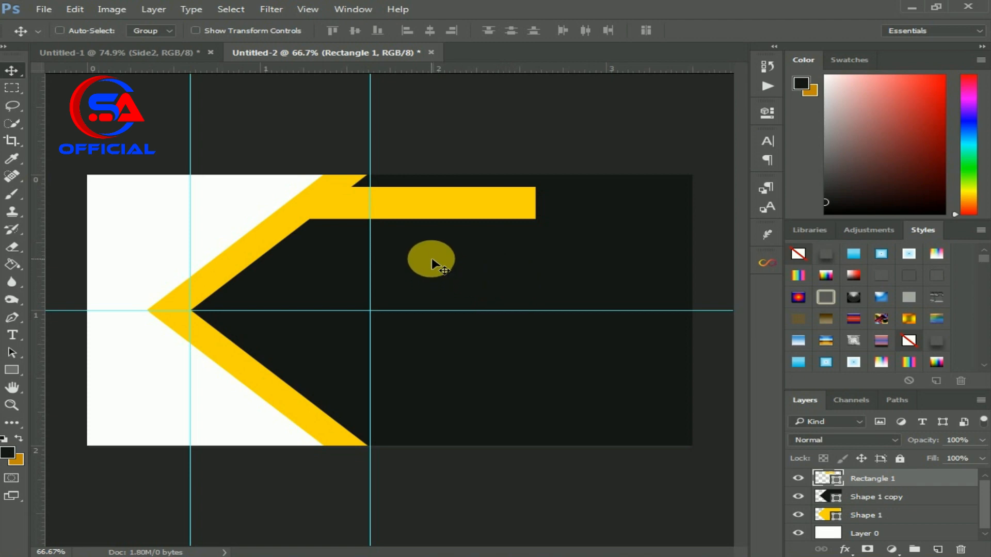
Step: Draw a yellow custom block arrow and place it over the rectangle's right end as a pointed tip
{"action": "left_click", "coordinate": [11, 370]}
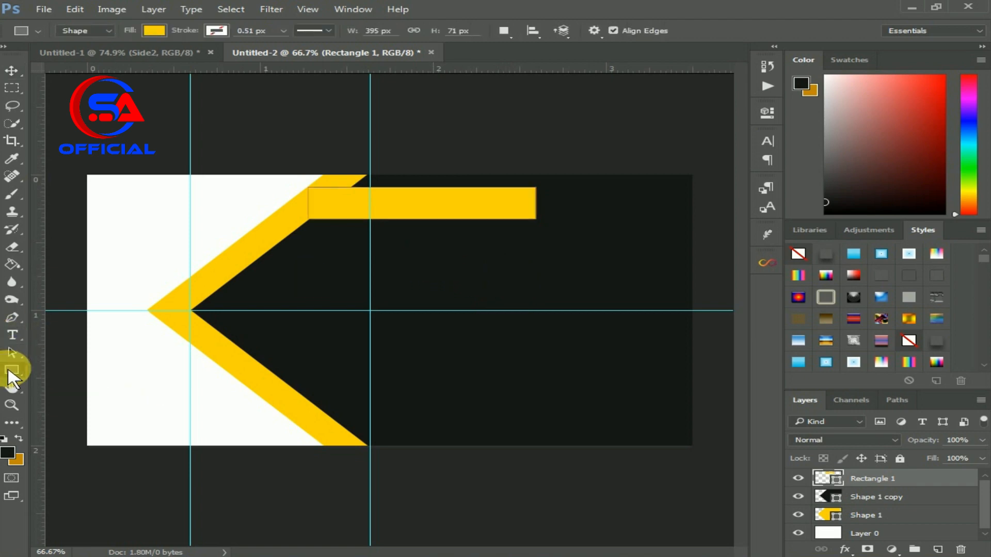
{"action": "right_click", "coordinate": [11, 371]}
{"action": "left_click", "coordinate": [89, 434]}
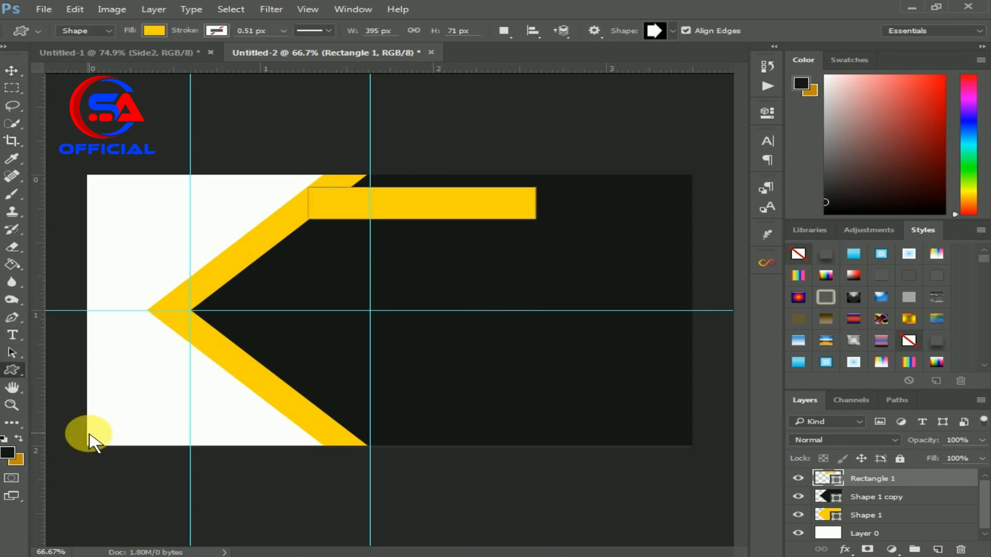
{"action": "left_click", "coordinate": [673, 29]}
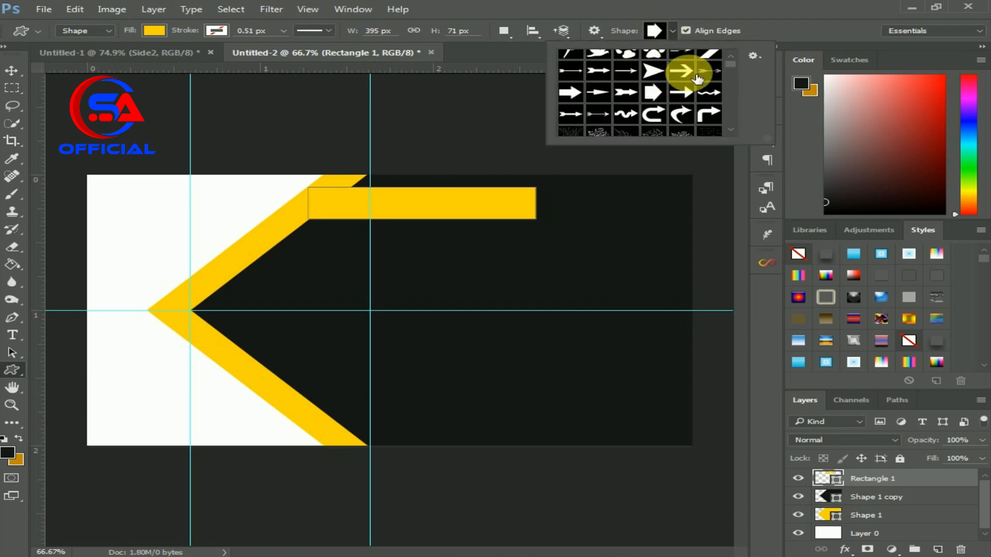
{"action": "left_click", "coordinate": [663, 97]}
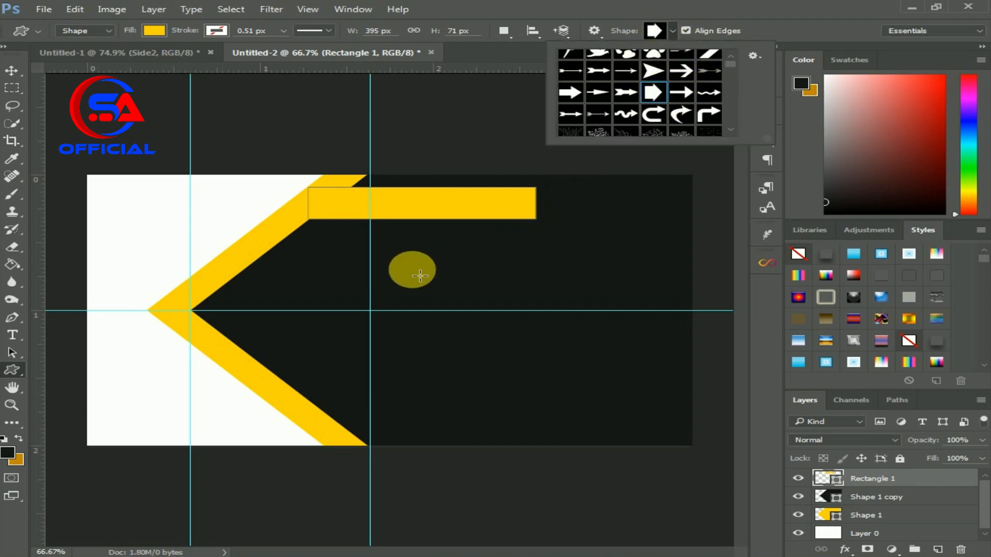
{"action": "left_click_drag", "start_coordinate": [408, 248], "coordinate": [545, 209]}
{"action": "left_click", "coordinate": [12, 70]}
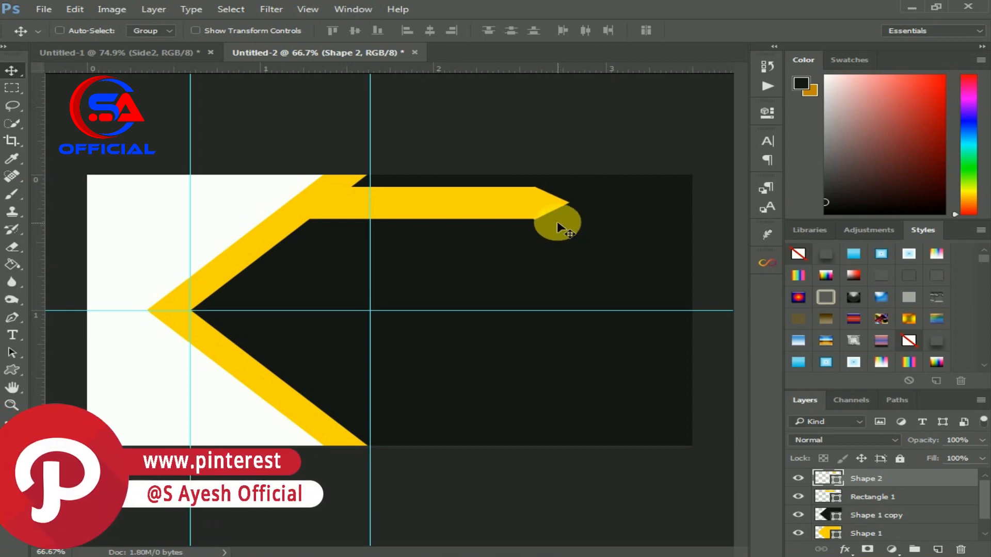
Step: Fine-tune the arrow tip with Free Transform so it lines up with the edges of the yellow bar
{"action": "key", "text": "ctrl+t"}
{"action": "left_click_drag", "start_coordinate": [550, 218], "coordinate": [542, 217]}
{"action": "left_click", "coordinate": [747, 32]}
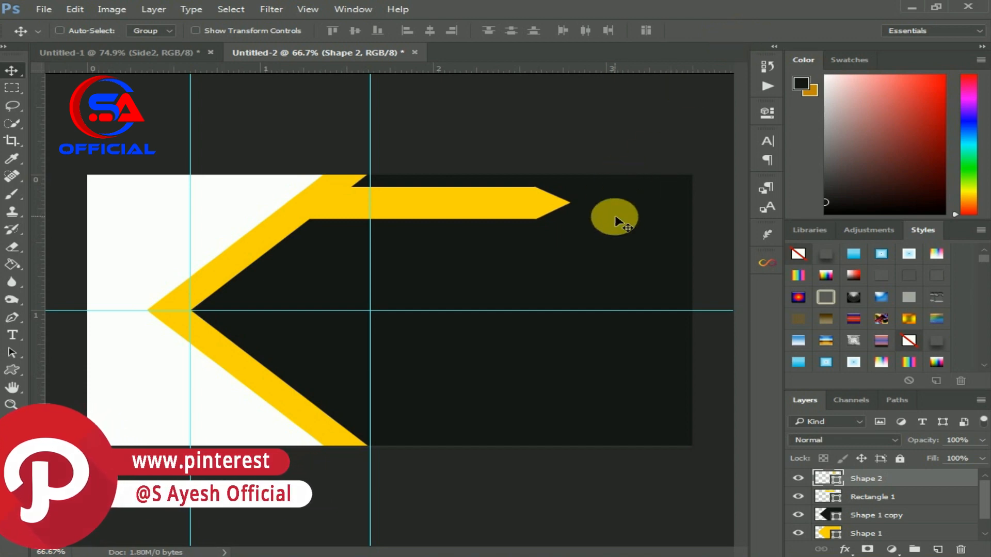
Step: Convert the Shape 2 and Rectangle 1 layers into one smart object and check it by toggling its visibility
{"action": "left_click", "coordinate": [874, 499], "text": "ctrl"}
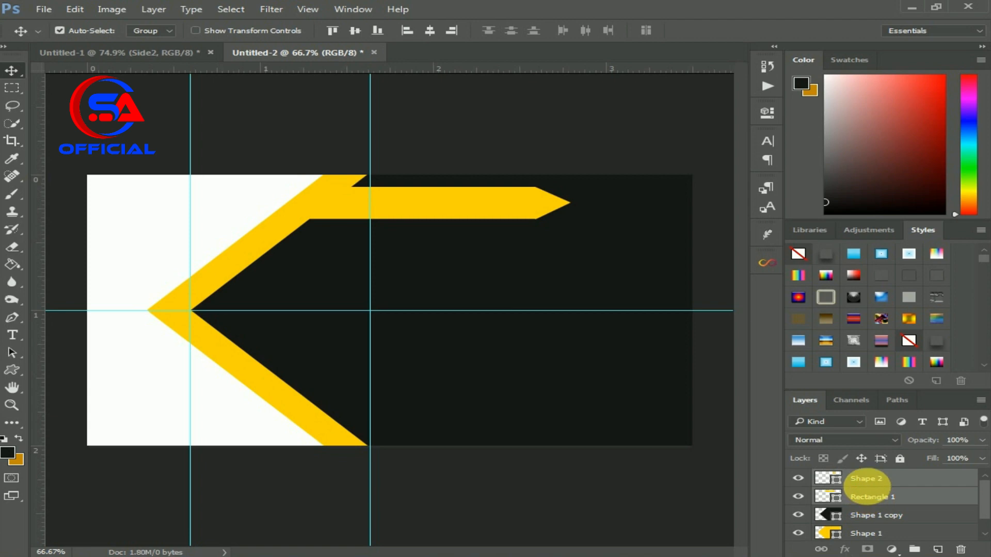
{"action": "right_click", "coordinate": [869, 487]}
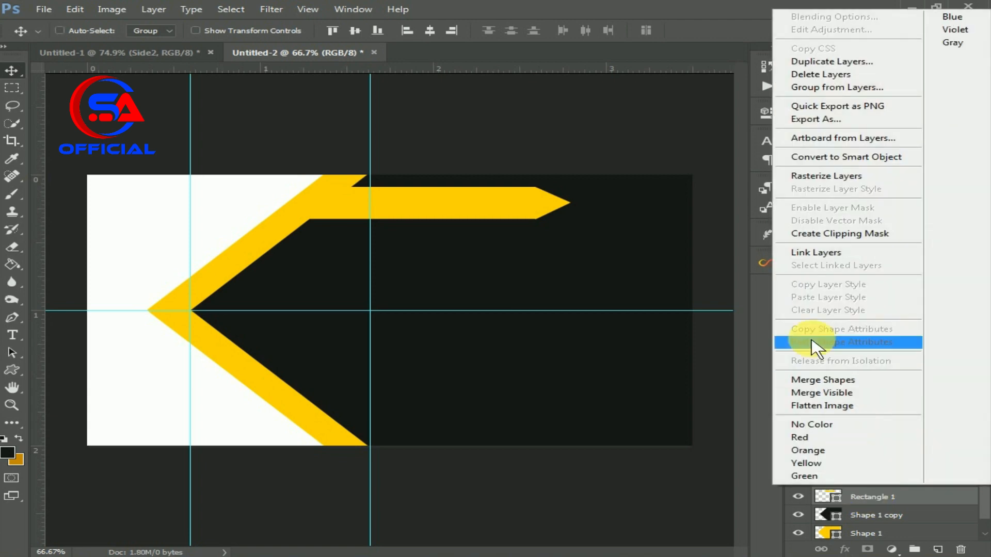
{"action": "left_click", "coordinate": [844, 158]}
{"action": "left_click", "coordinate": [798, 478]}
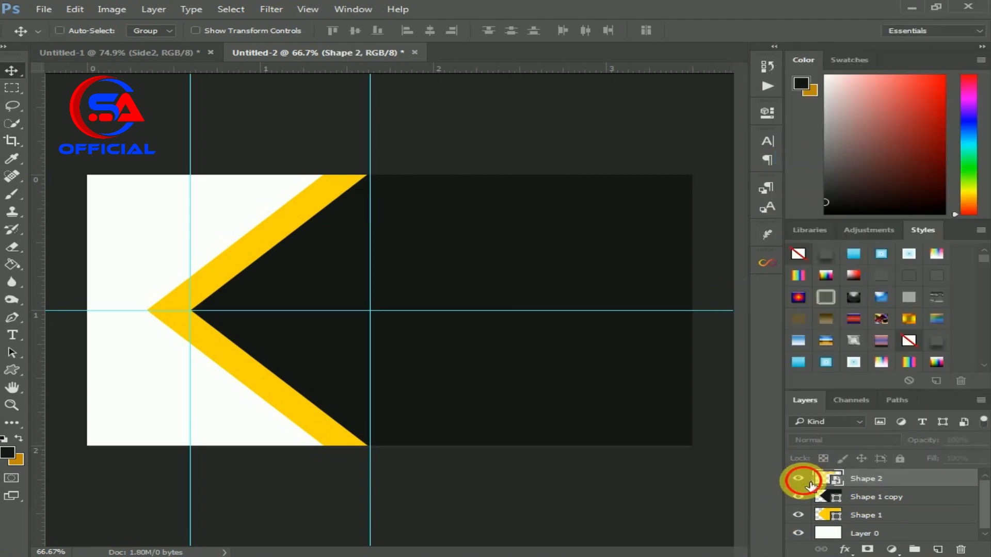
{"action": "left_click", "coordinate": [797, 478]}
Step: Duplicate the pointed bar and place the copy down and left along the upper diagonal, just above the horizontal guide
{"action": "right_click", "coordinate": [863, 478]}
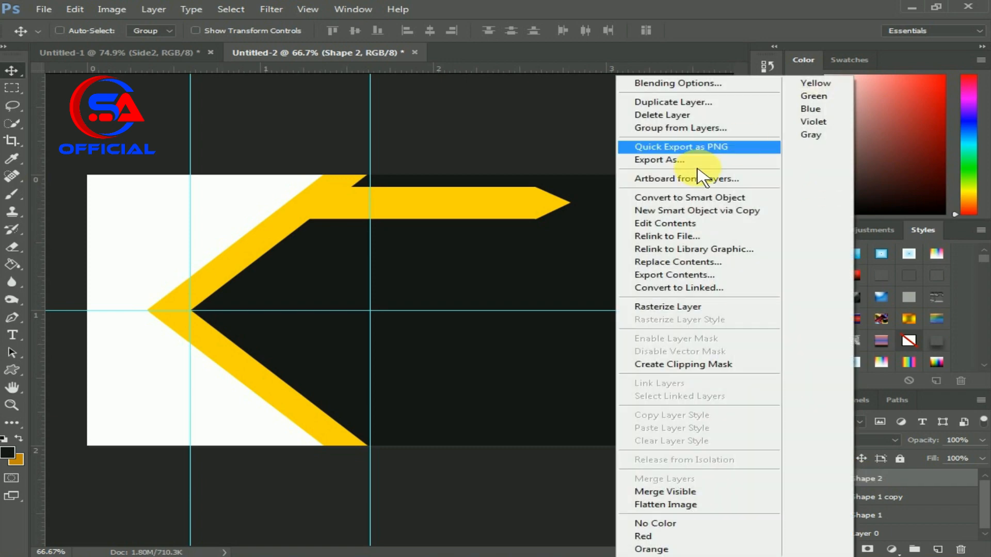
{"action": "left_click", "coordinate": [645, 98]}
{"action": "left_click", "coordinate": [634, 173]}
{"action": "left_click_drag", "start_coordinate": [394, 206], "coordinate": [320, 275]}
Step: Duplicate the second pointed bar and move the copy straight down below the horizontal guide, against the lower diagonal
{"action": "right_click", "coordinate": [877, 477]}
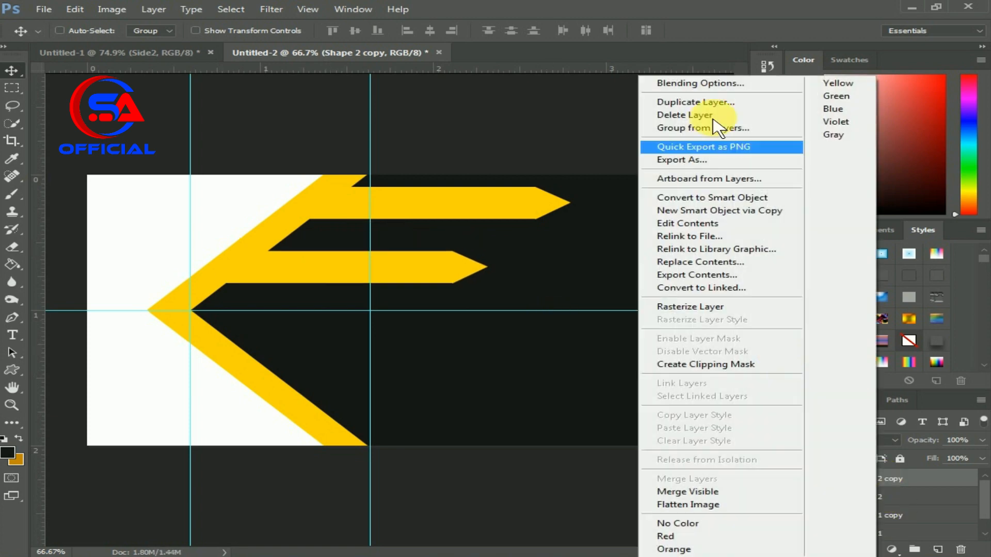
{"action": "left_click", "coordinate": [702, 102]}
{"action": "left_click", "coordinate": [635, 171]}
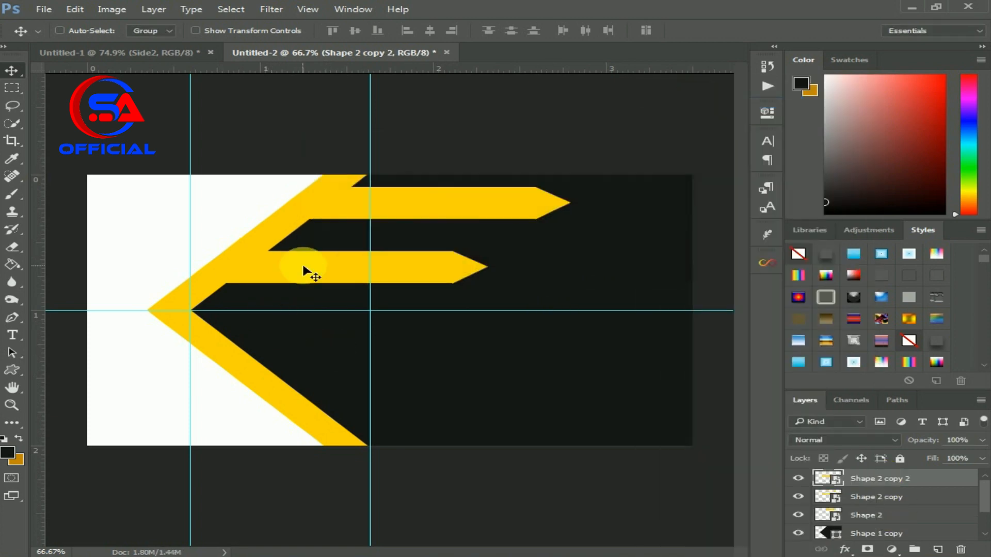
{"action": "left_click_drag", "start_coordinate": [303, 266], "coordinate": [295, 367]}
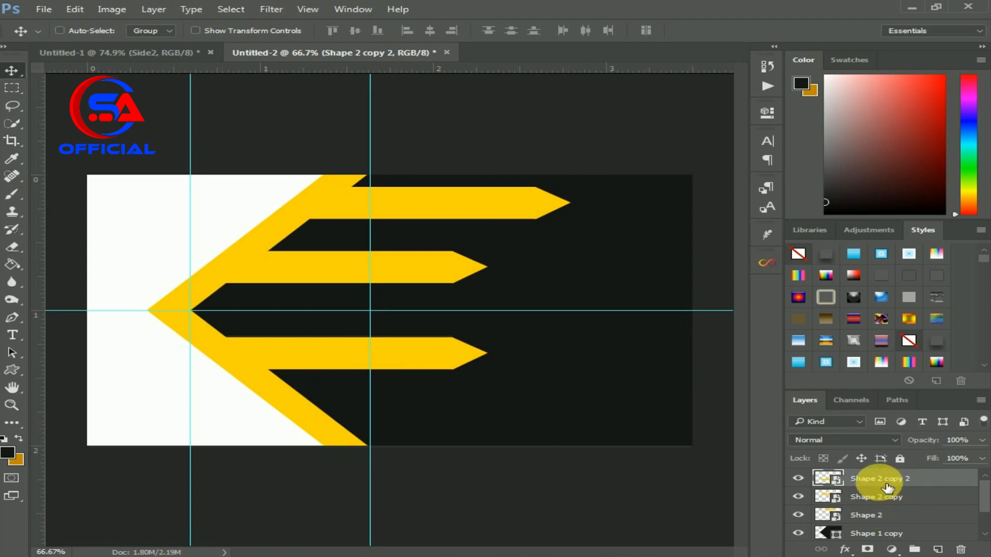
Step: Duplicate the third pointed bar and move the copy down and right along the lower diagonal, aligned with the top bar
{"action": "right_click", "coordinate": [877, 478]}
{"action": "left_click", "coordinate": [694, 102]}
{"action": "left_click", "coordinate": [640, 163]}
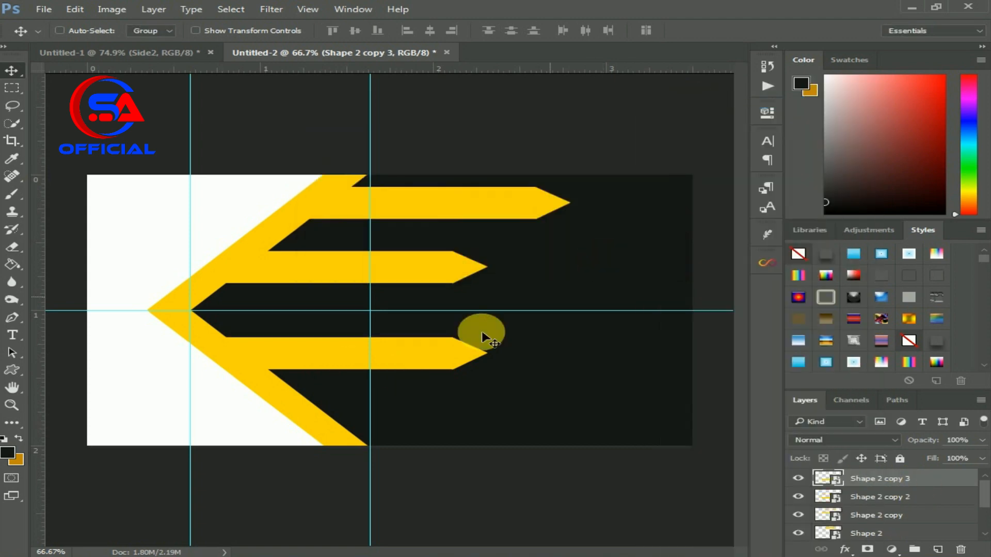
{"action": "left_click_drag", "start_coordinate": [343, 350], "coordinate": [418, 423]}
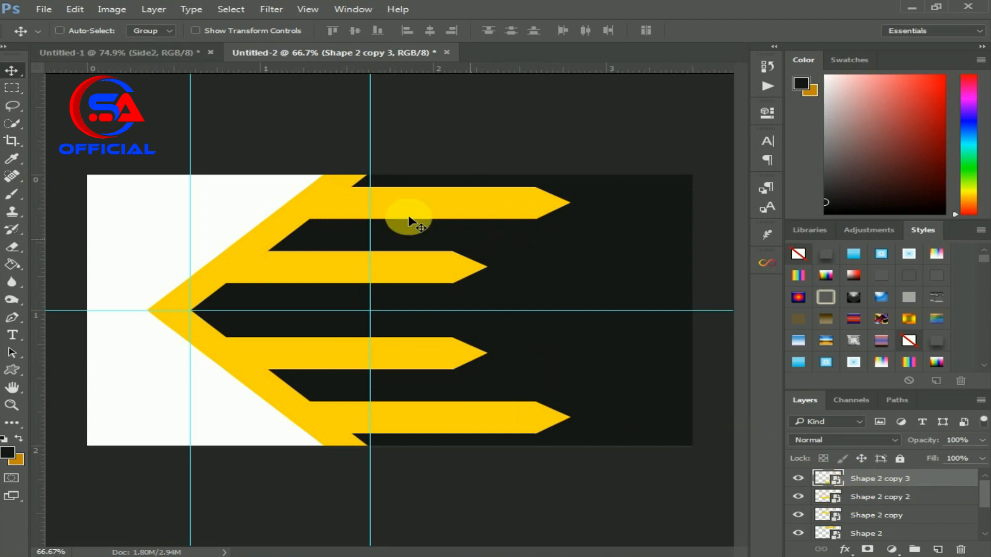
Step: Copy the Text group from Side1 in Untitled-1 into Untitled-2 and position it so the contact lines sit over the four yellow bars
{"action": "left_click", "coordinate": [157, 54]}
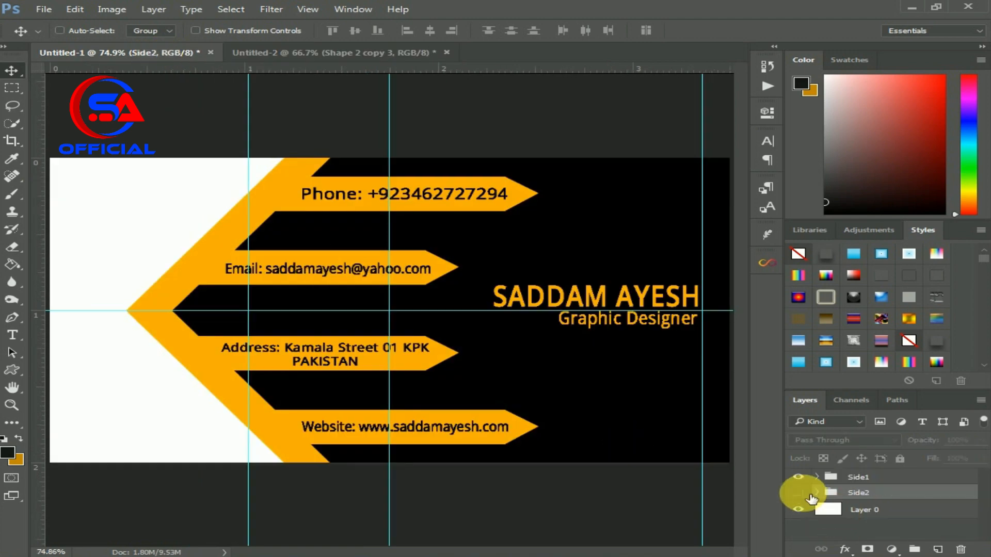
{"action": "left_click", "coordinate": [818, 478]}
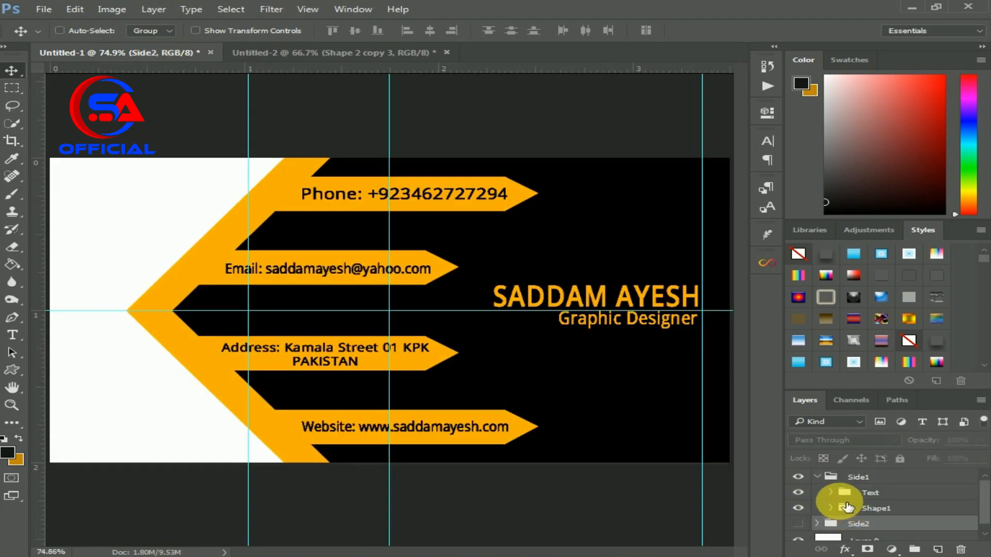
{"action": "left_click", "coordinate": [831, 493]}
{"action": "scroll", "coordinate": [877, 508], "scroll_direction": "up", "scroll_amount": 1}
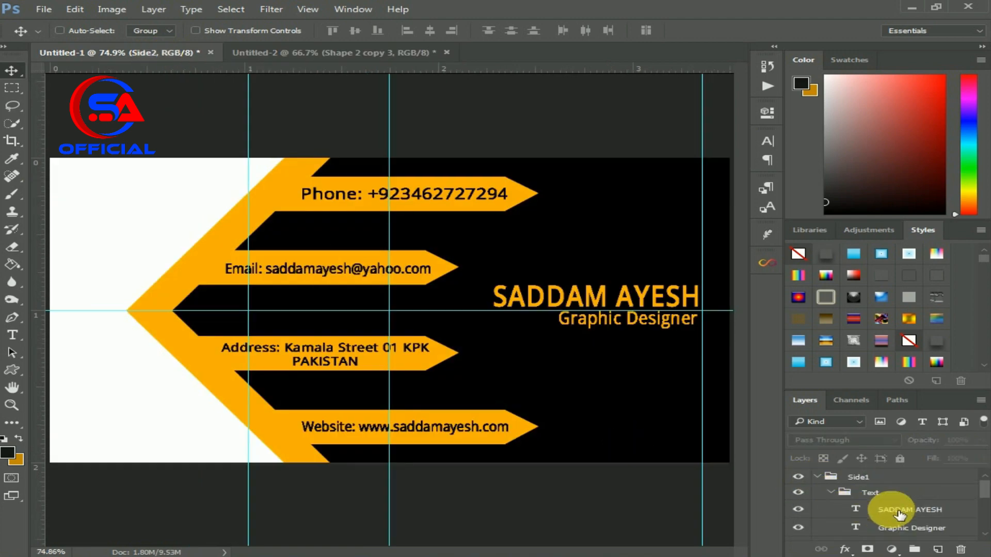
{"action": "left_click", "coordinate": [831, 492]}
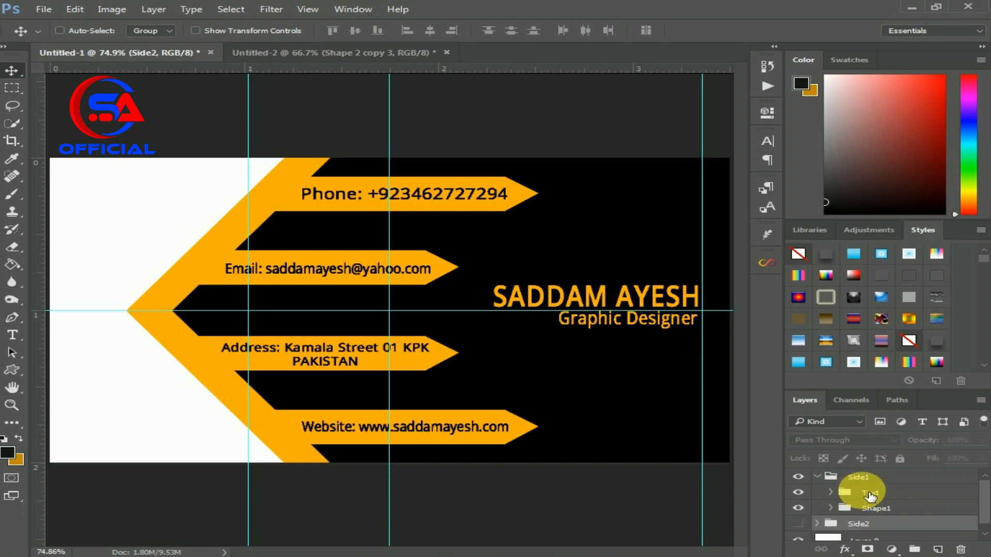
{"action": "left_click", "coordinate": [870, 494]}
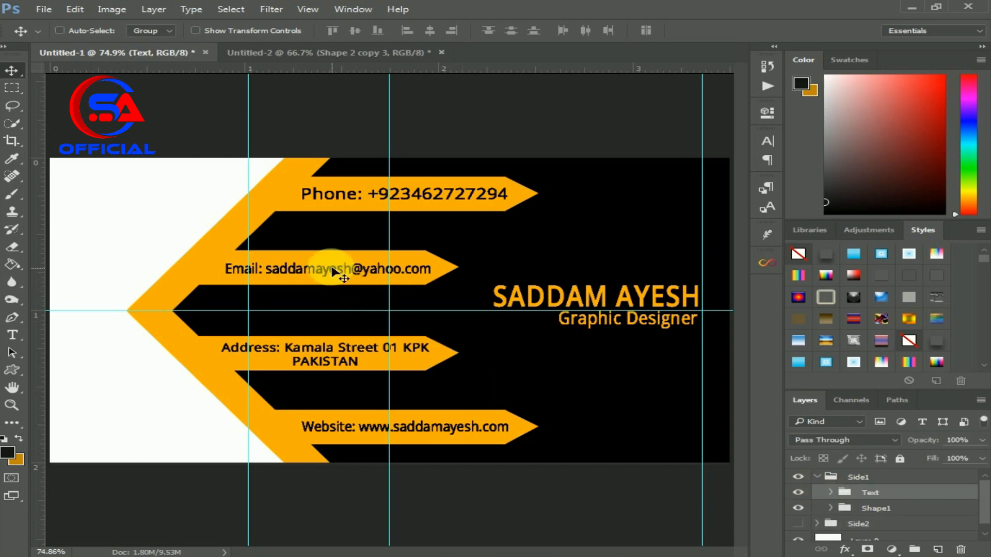
{"action": "left_click_drag", "start_coordinate": [287, 201], "coordinate": [404, 305]}
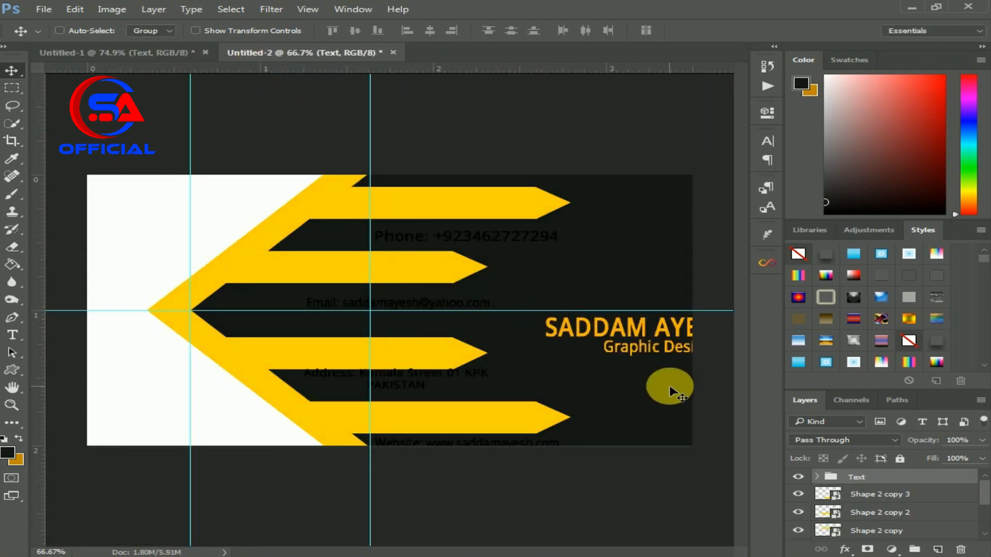
{"action": "left_click_drag", "start_coordinate": [609, 347], "coordinate": [577, 308]}
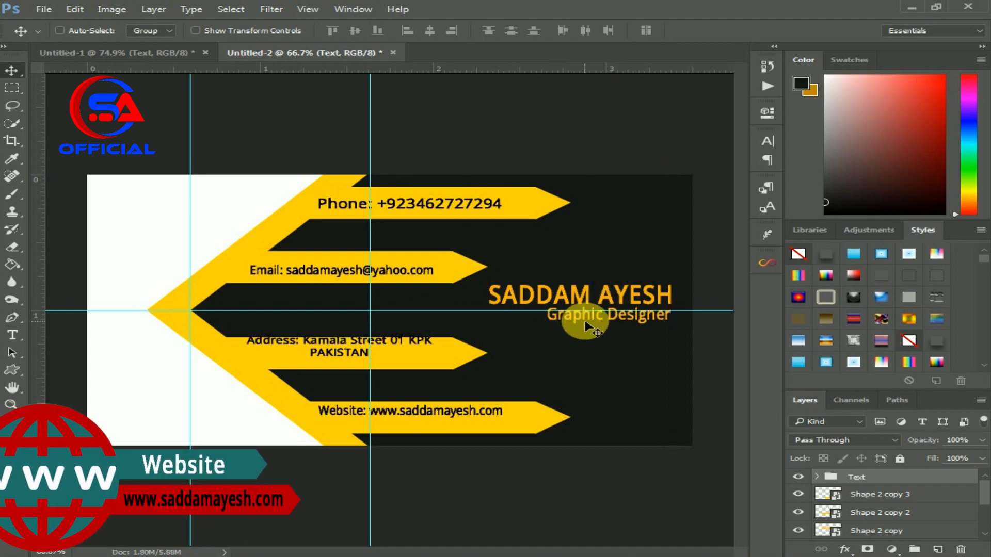
Step: Nudge the name and job title down slightly around the horizontal guide, and centre each contact line inside its yellow bar
{"action": "left_click", "coordinate": [816, 477]}
{"action": "scroll", "coordinate": [857, 480], "scroll_direction": "down", "scroll_amount": 1}
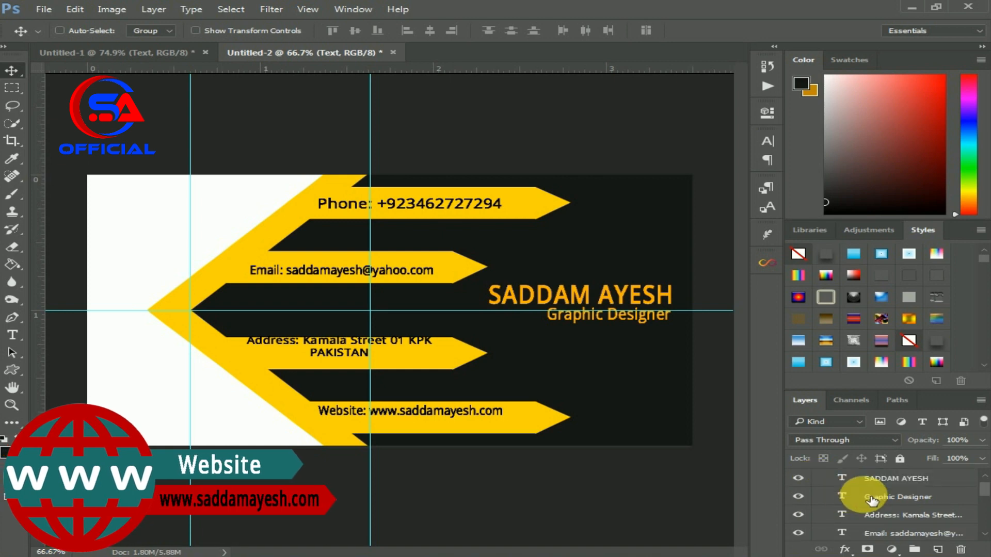
{"action": "left_click", "coordinate": [892, 480]}
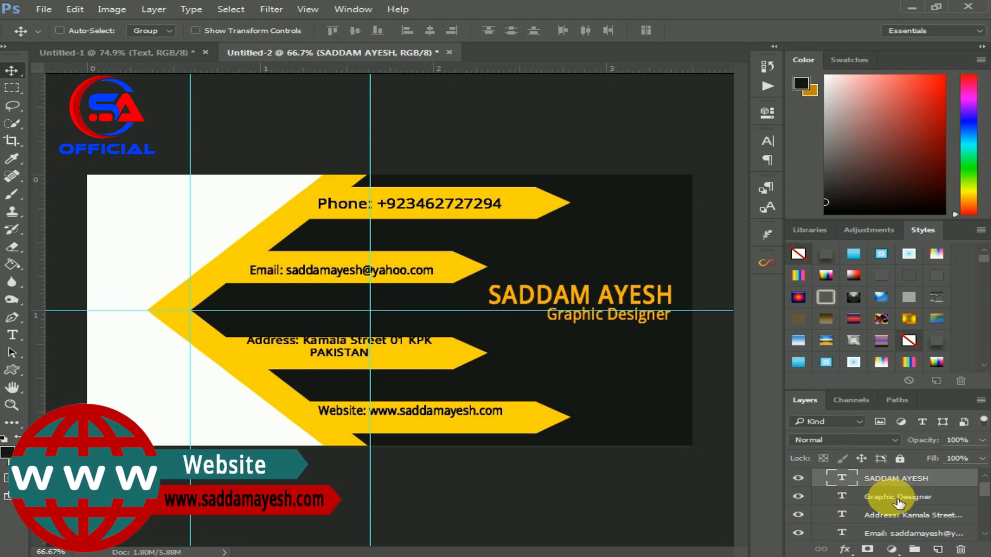
{"action": "left_click", "coordinate": [898, 498], "text": "ctrl"}
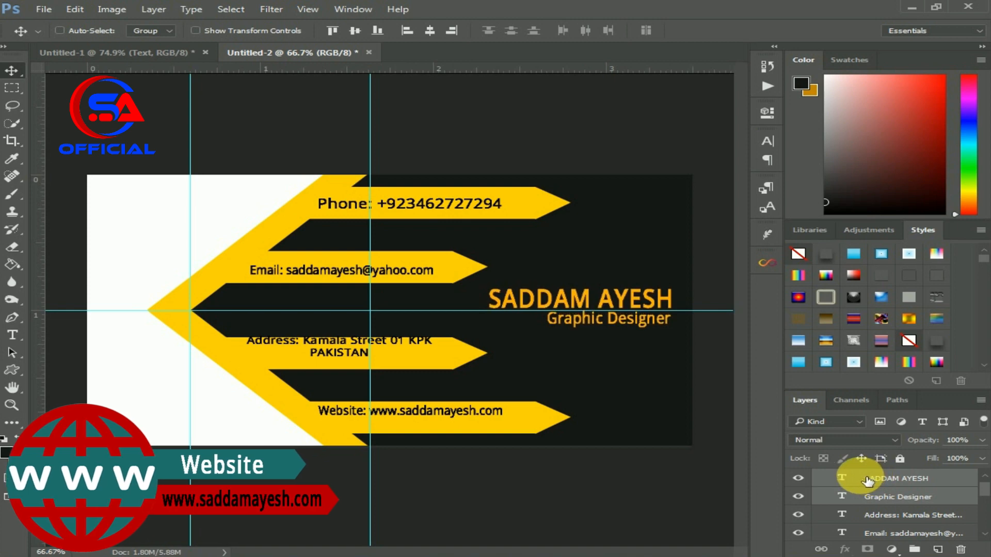
{"action": "left_click", "coordinate": [896, 516]}
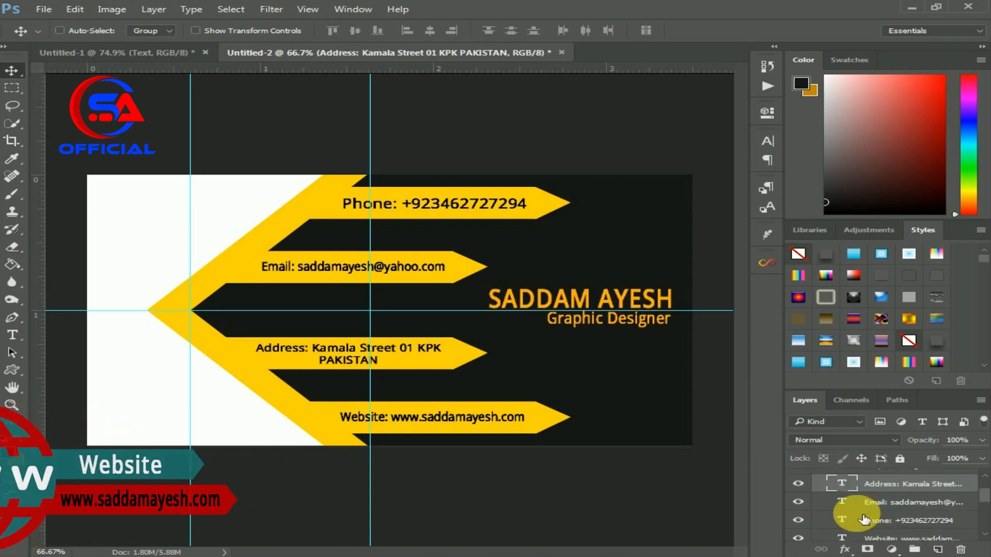
Step: Recolour the name text with the golden yellow sampled from the arrow border, ffd200
{"action": "scroll", "coordinate": [857, 511], "scroll_direction": "up", "scroll_amount": 2}
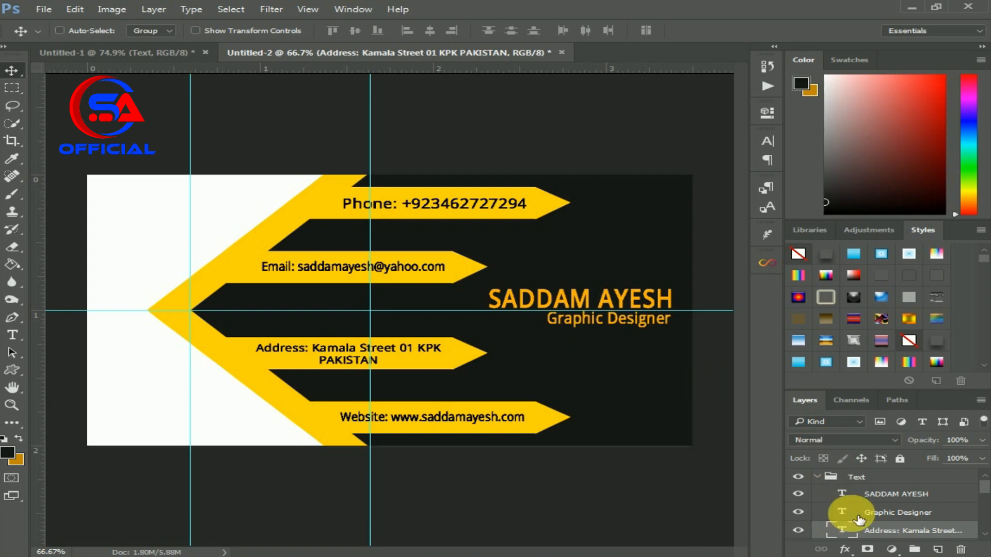
{"action": "double_click", "coordinate": [842, 494]}
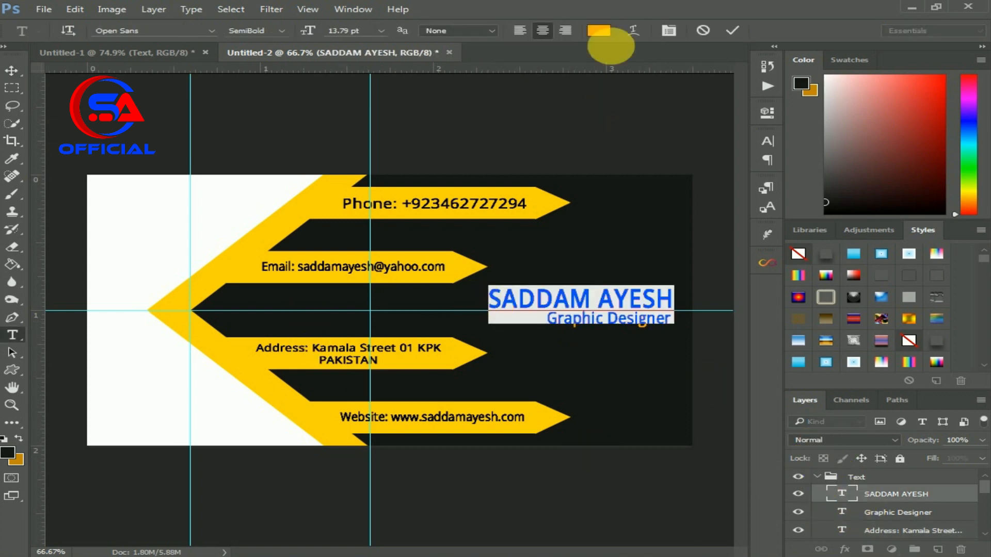
{"action": "left_click", "coordinate": [599, 30]}
{"action": "left_click", "coordinate": [222, 274]}
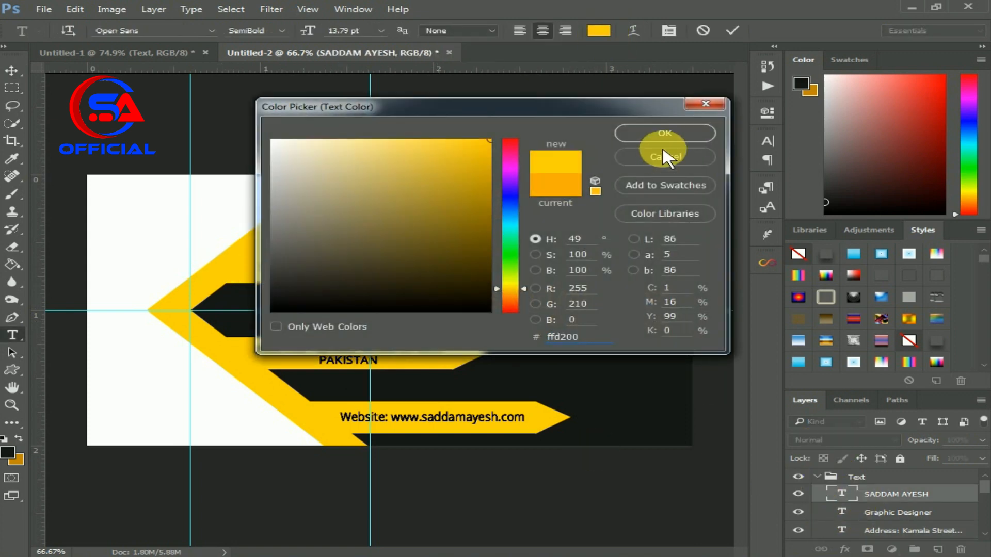
{"action": "left_click", "coordinate": [661, 135]}
{"action": "left_click", "coordinate": [732, 30]}
{"action": "key", "text": "v"}
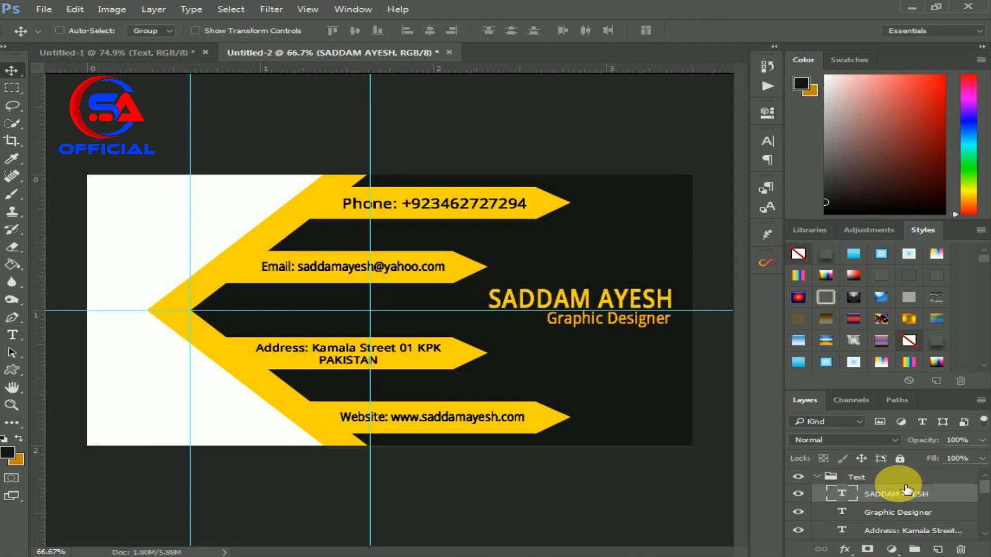
Step: Recolour the Graphic Designer line with the same yellow sampled from the arrow border
{"action": "left_click", "coordinate": [849, 514]}
{"action": "double_click", "coordinate": [851, 514]}
{"action": "left_click", "coordinate": [599, 30]}
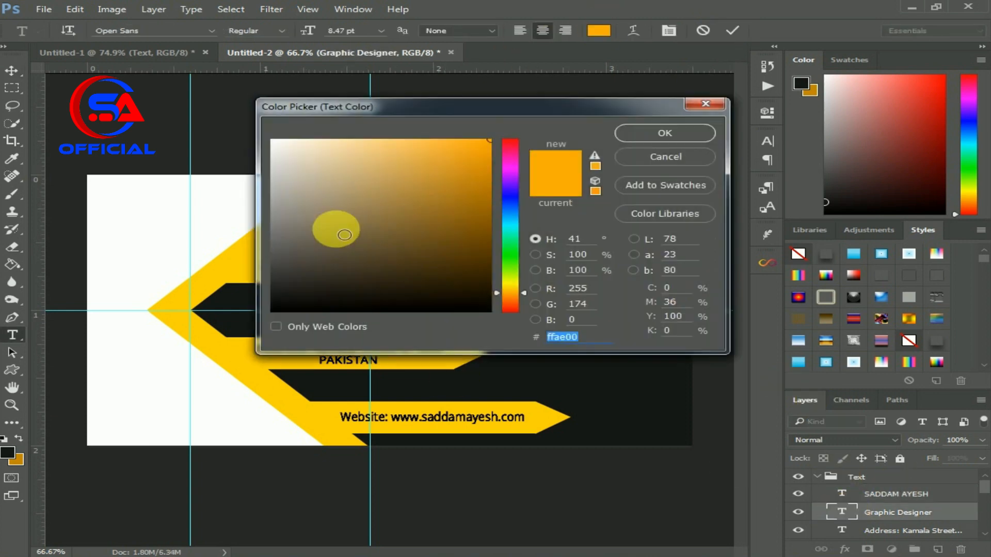
{"action": "left_click", "coordinate": [232, 269]}
{"action": "left_click", "coordinate": [632, 136]}
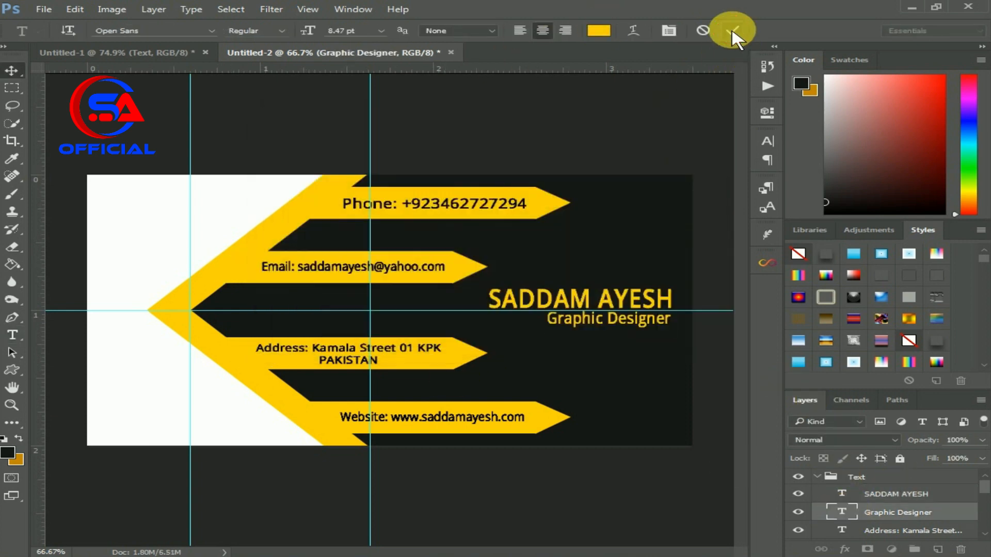
{"action": "left_click", "coordinate": [733, 29]}
{"action": "key", "text": "v"}
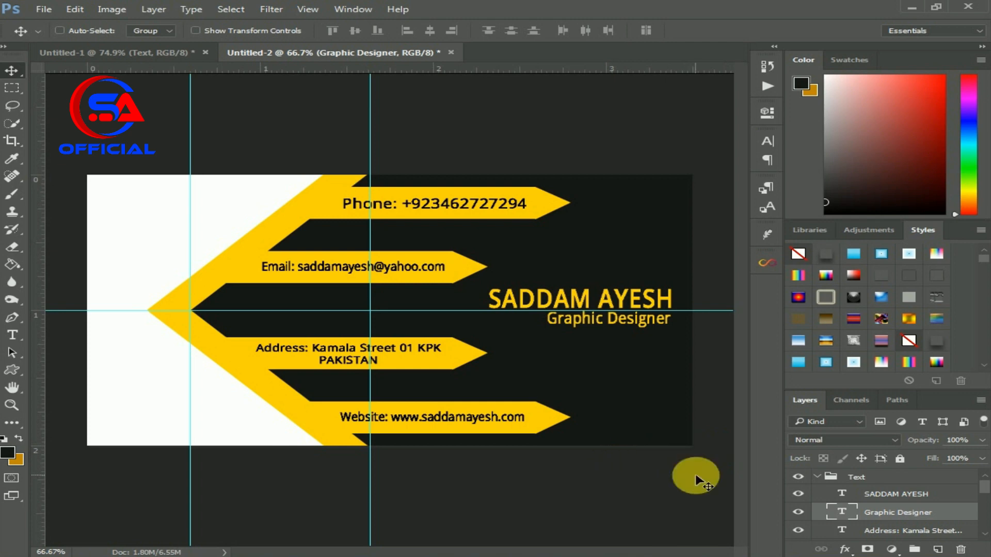
Step: Combine the Text group and all shape layers above Layer 0 into one group, and toggle its visibility to check its contents
{"action": "left_click", "coordinate": [815, 477]}
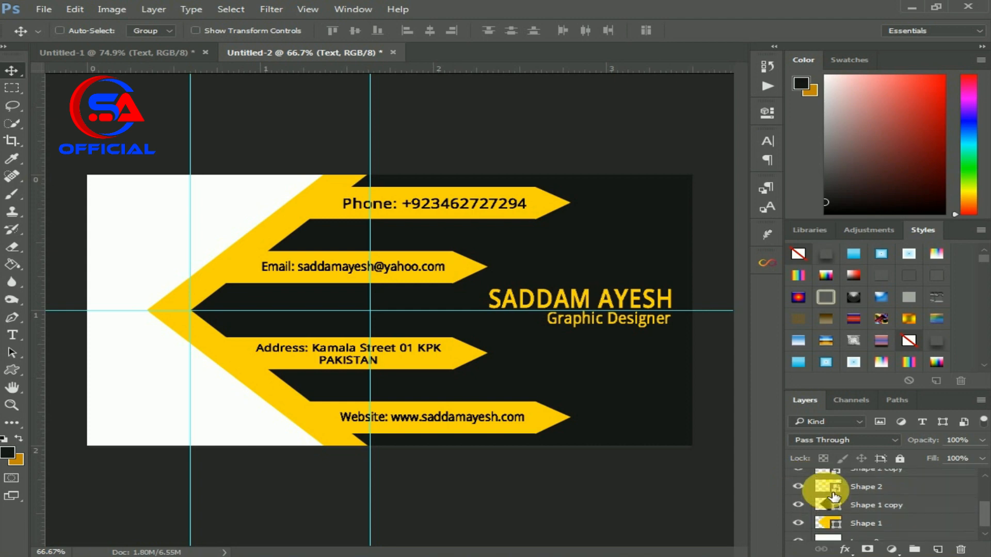
{"action": "left_click", "coordinate": [873, 493], "text": "ctrl"}
{"action": "left_click", "coordinate": [886, 518], "text": "ctrl"}
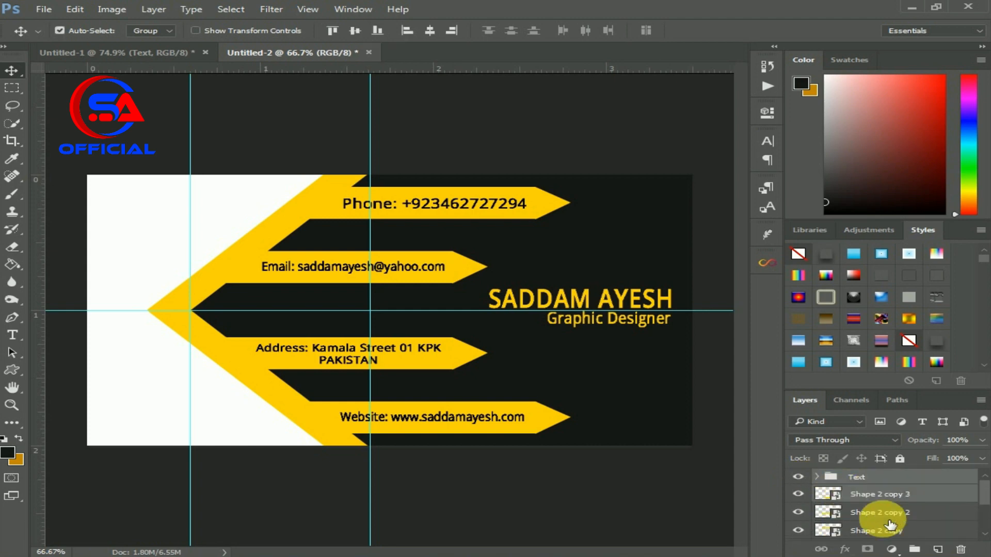
{"action": "scroll", "coordinate": [887, 519], "scroll_direction": "down", "scroll_amount": 1}
{"action": "left_click", "coordinate": [887, 519], "text": "ctrl"}
{"action": "scroll", "coordinate": [887, 525], "scroll_direction": "down", "scroll_amount": 1}
{"action": "left_click", "coordinate": [885, 522], "text": "ctrl"}
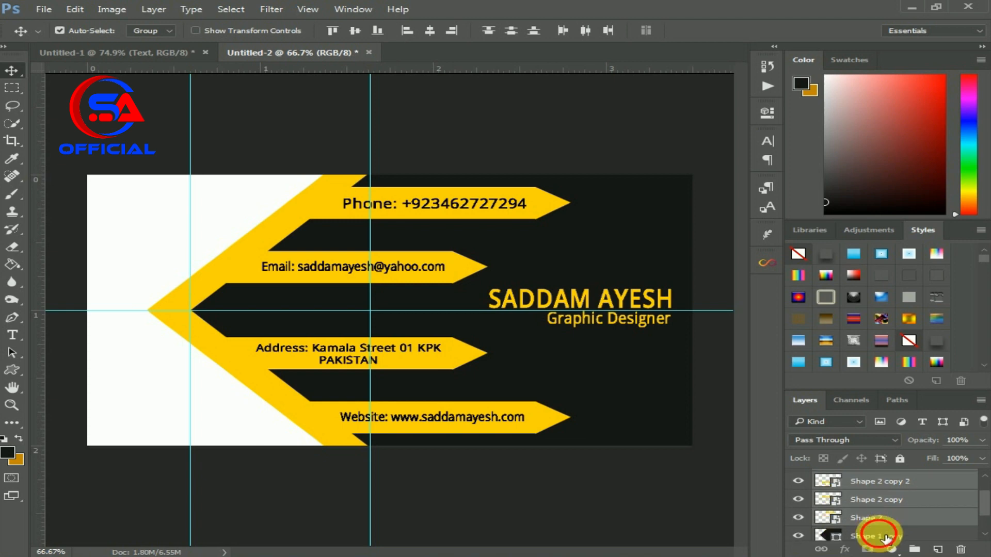
{"action": "left_click", "coordinate": [879, 535], "text": "ctrl"}
{"action": "scroll", "coordinate": [880, 534], "scroll_direction": "down", "scroll_amount": 1}
{"action": "left_click", "coordinate": [881, 516], "text": "ctrl"}
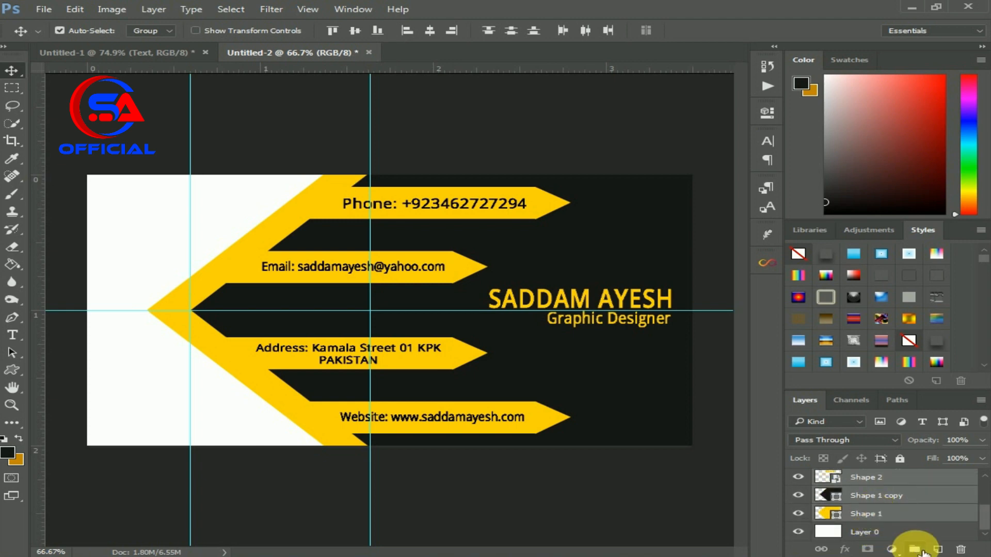
{"action": "left_click", "coordinate": [915, 549]}
{"action": "left_click", "coordinate": [800, 479]}
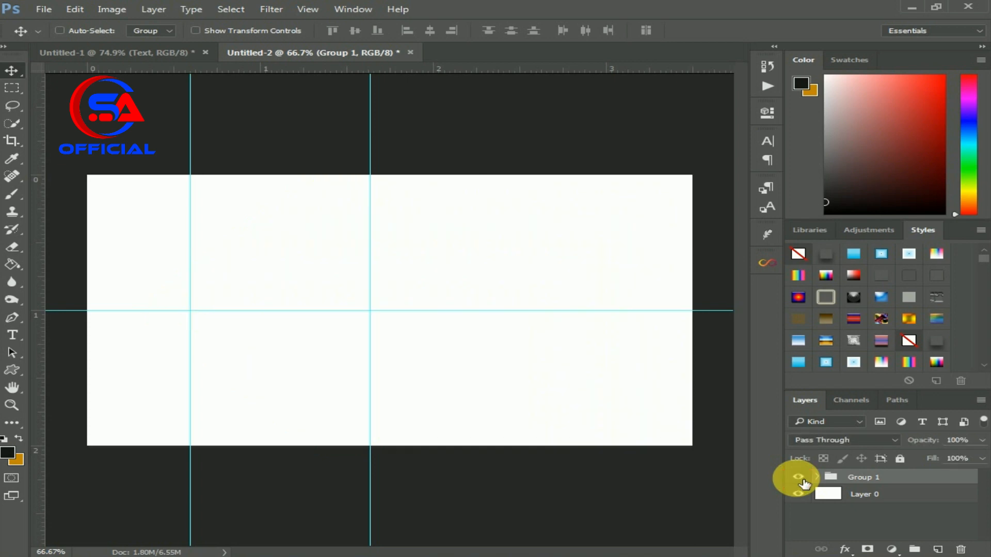
{"action": "left_click", "coordinate": [800, 479]}
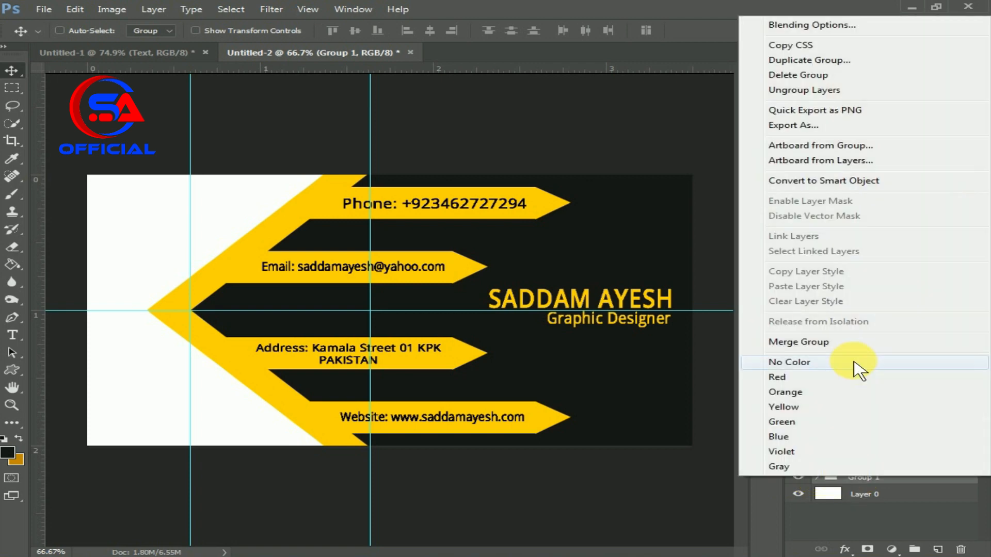
Step: Duplicate the card's layer group within Untitled-2, keeping the default copy name
{"action": "right_click", "coordinate": [859, 477]}
{"action": "left_click", "coordinate": [780, 60]}
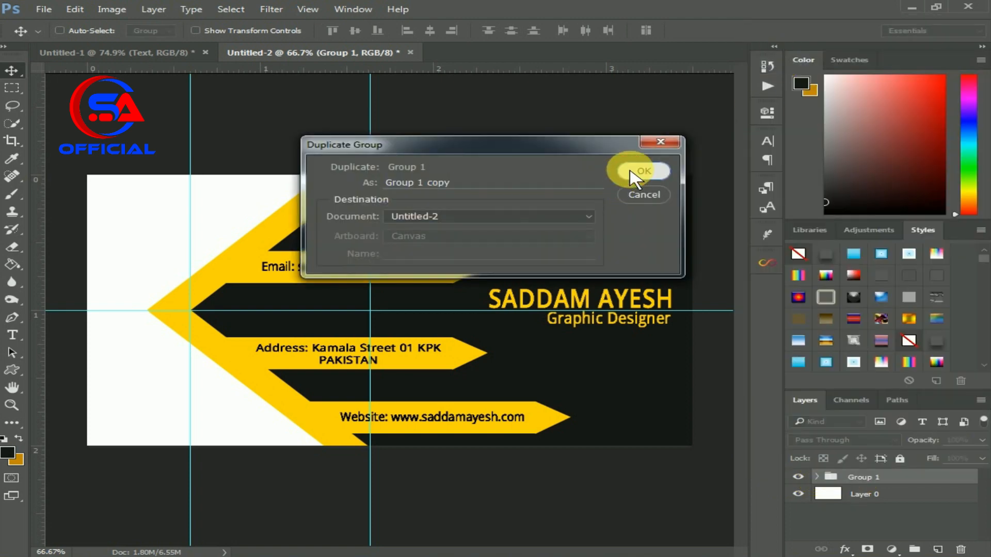
{"action": "left_click", "coordinate": [630, 172]}
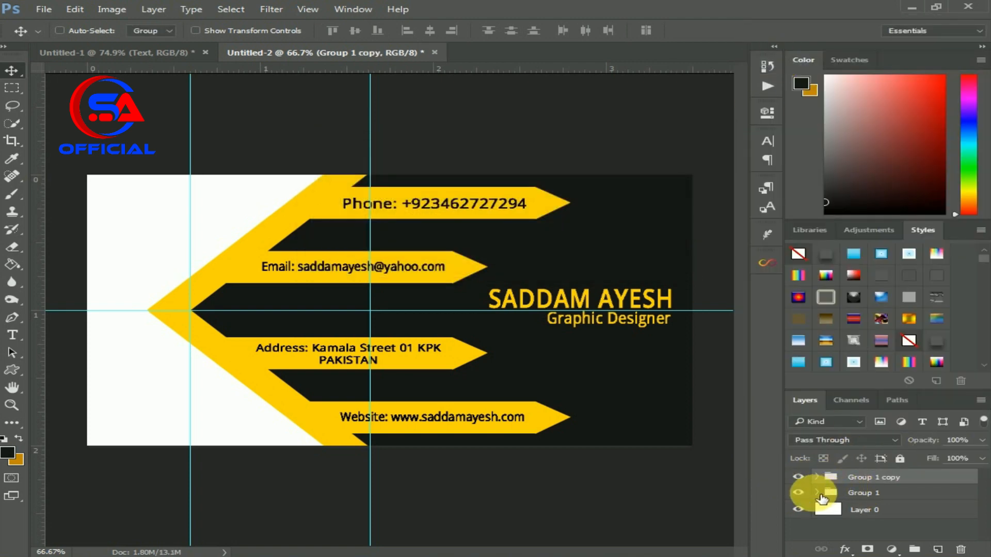
Step: Delete the address, email, phone and website text layers from the Text group inside the duplicated group
{"action": "left_click", "coordinate": [818, 478]}
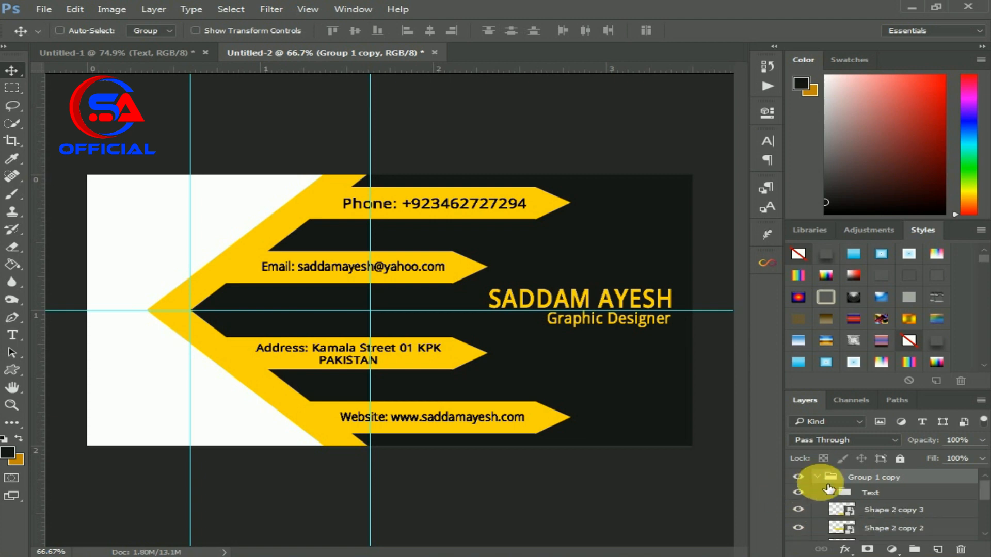
{"action": "left_click", "coordinate": [879, 495]}
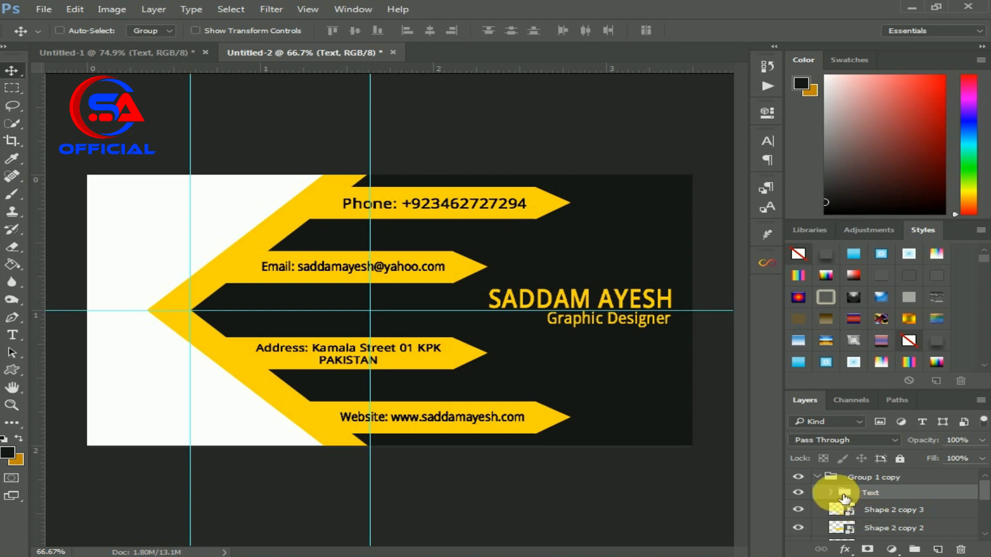
{"action": "left_click", "coordinate": [831, 491], "text": "ctrl"}
{"action": "left_click", "coordinate": [897, 531]}
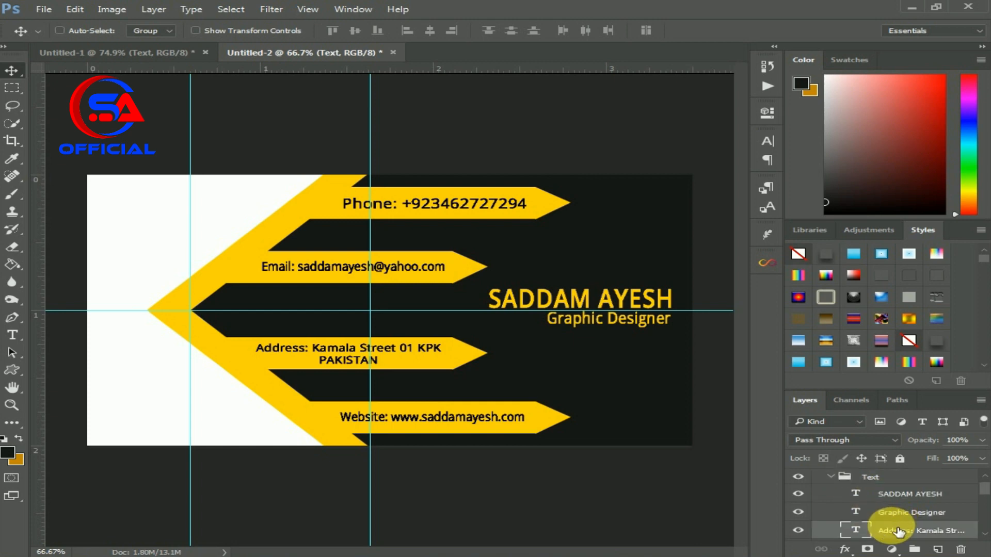
{"action": "scroll", "coordinate": [897, 530], "scroll_direction": "down", "scroll_amount": 1}
{"action": "left_click", "coordinate": [893, 520], "text": "ctrl"}
{"action": "left_click", "coordinate": [893, 535], "text": "ctrl"}
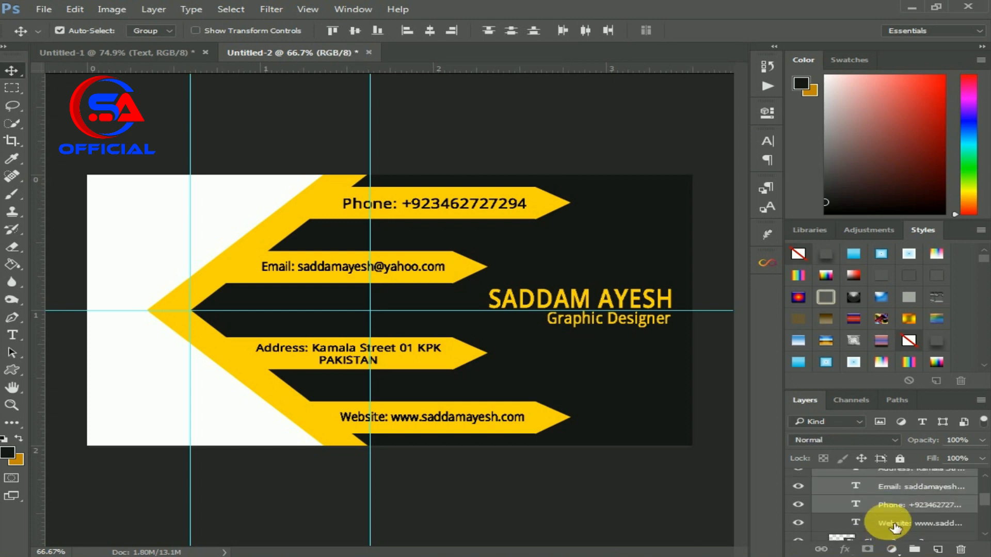
{"action": "left_click", "coordinate": [892, 525], "text": "ctrl"}
{"action": "right_click", "coordinate": [890, 524]}
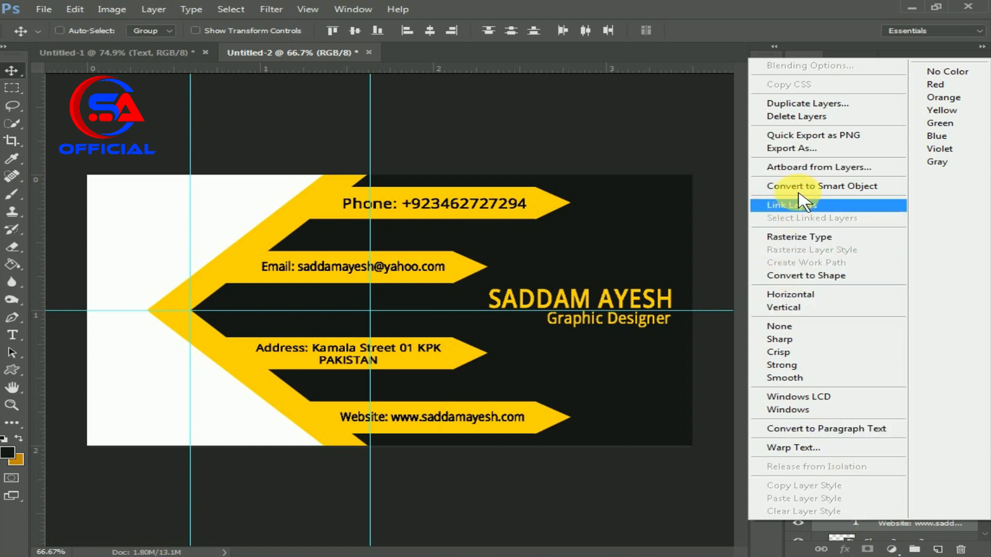
{"action": "left_click", "coordinate": [790, 114]}
{"action": "left_click", "coordinate": [438, 219]}
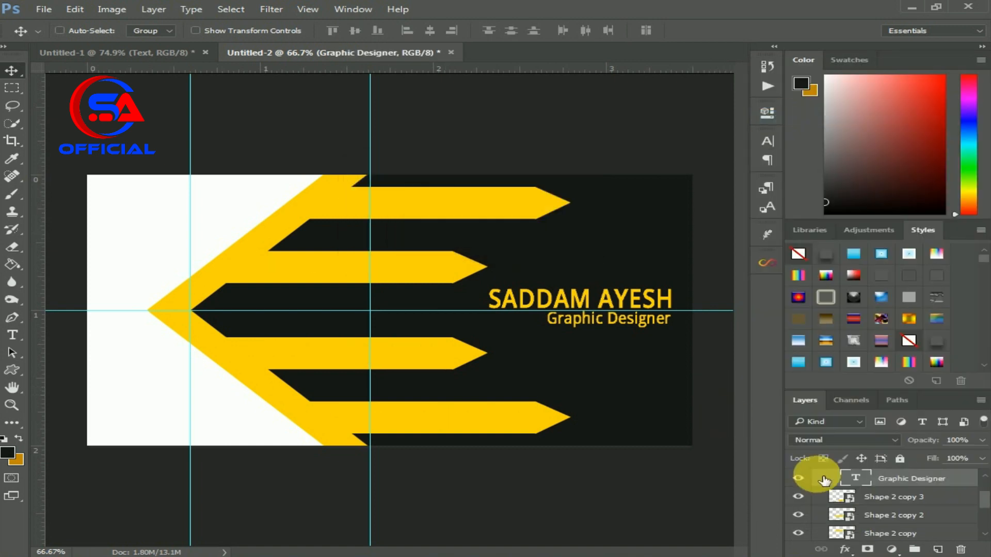
Step: Delete the four yellow pointed bar layers from the duplicated group, keeping the dark arrow and its yellow border
{"action": "scroll", "coordinate": [842, 485], "scroll_direction": "up", "scroll_amount": 1}
{"action": "left_click", "coordinate": [833, 477]}
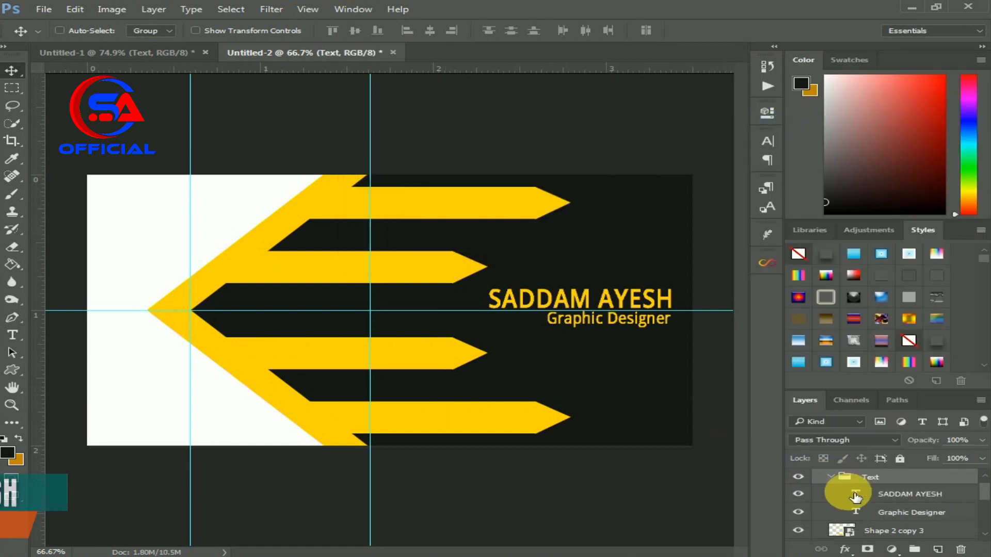
{"action": "left_click", "coordinate": [830, 477]}
{"action": "left_click", "coordinate": [882, 499]}
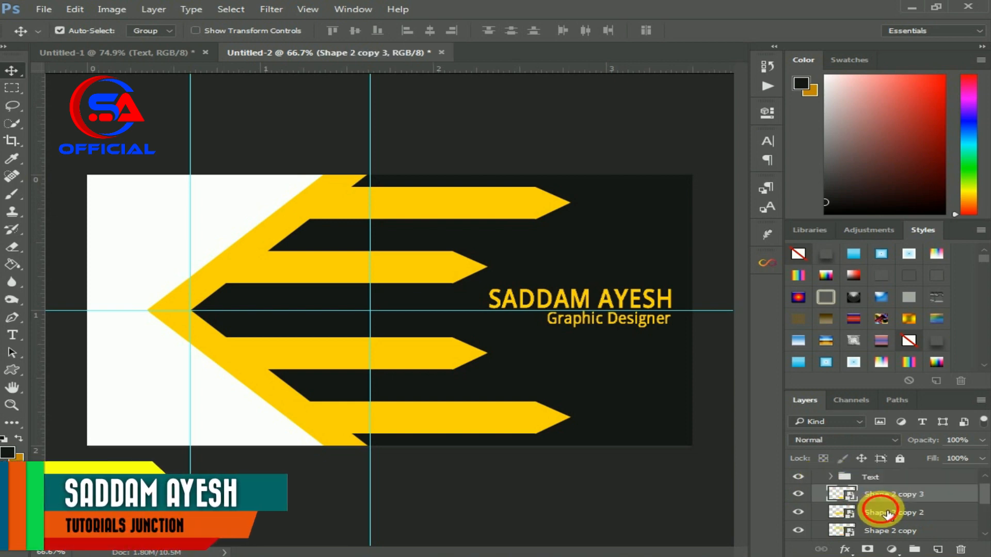
{"action": "left_click", "coordinate": [886, 512], "text": "ctrl"}
{"action": "left_click", "coordinate": [887, 530], "text": "ctrl"}
{"action": "scroll", "coordinate": [886, 531], "scroll_direction": "down", "scroll_amount": 1}
{"action": "left_click", "coordinate": [887, 533], "text": "ctrl"}
{"action": "scroll", "coordinate": [888, 533], "scroll_direction": "down", "scroll_amount": 1}
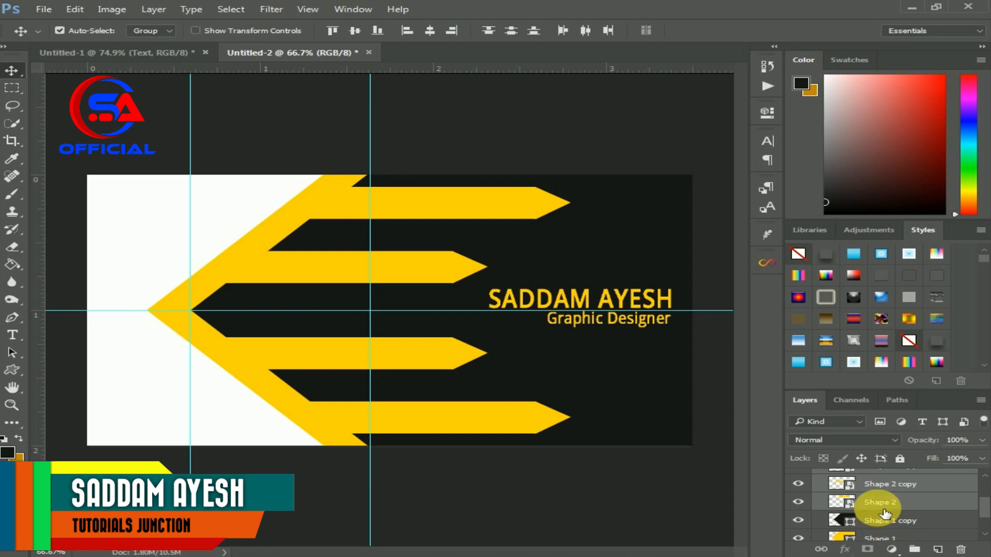
{"action": "right_click", "coordinate": [885, 514]}
{"action": "left_click", "coordinate": [837, 59]}
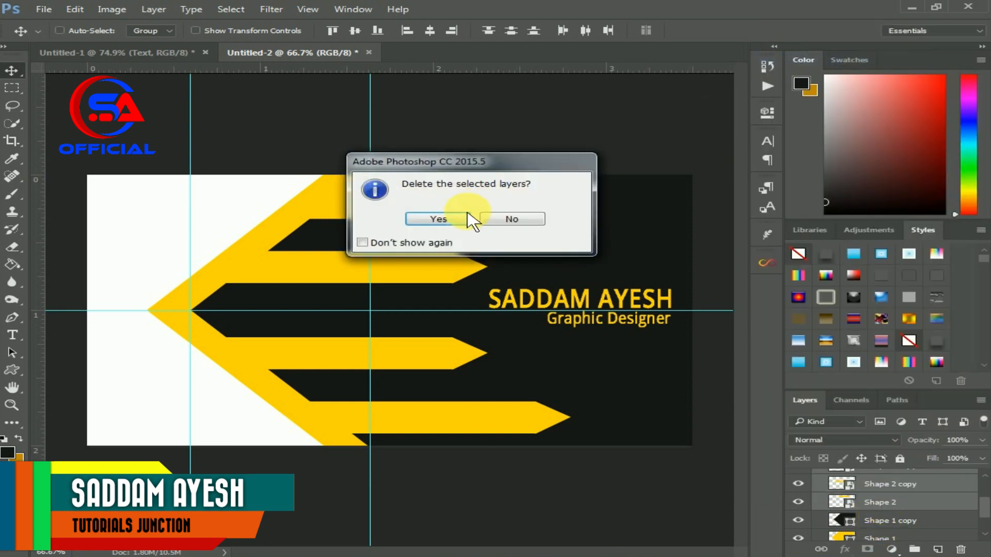
{"action": "left_click", "coordinate": [467, 214]}
Step: With the Text group temporarily hidden, narrow the dark arrow and yellow border from their tip side, placing the tip about 0.9 inch from the card's left edge
{"action": "scroll", "coordinate": [837, 514], "scroll_direction": "up", "scroll_amount": 1}
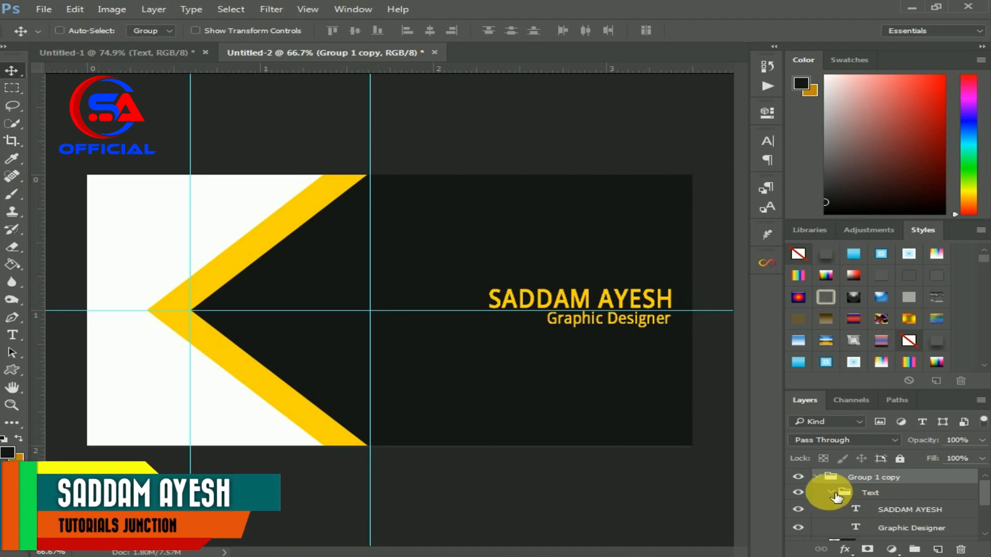
{"action": "left_click", "coordinate": [830, 493]}
{"action": "left_click", "coordinate": [800, 493]}
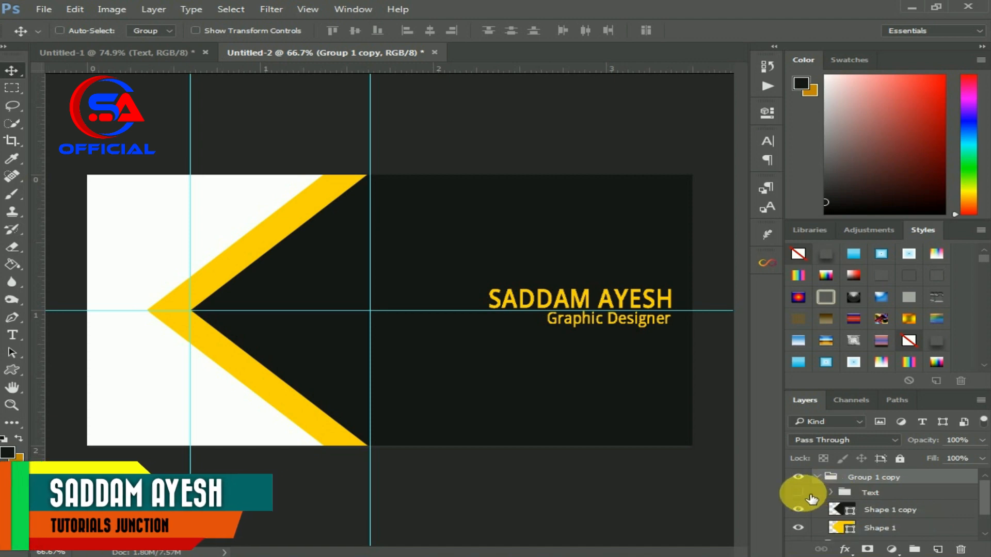
{"action": "left_click", "coordinate": [876, 511]}
{"action": "left_click", "coordinate": [878, 529], "text": "shift"}
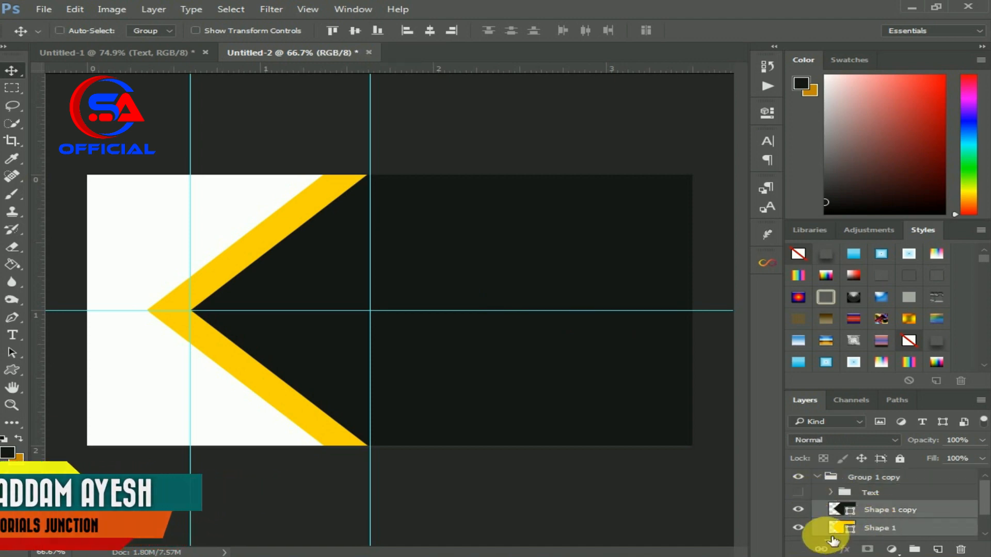
{"action": "key", "text": "ctrl+t"}
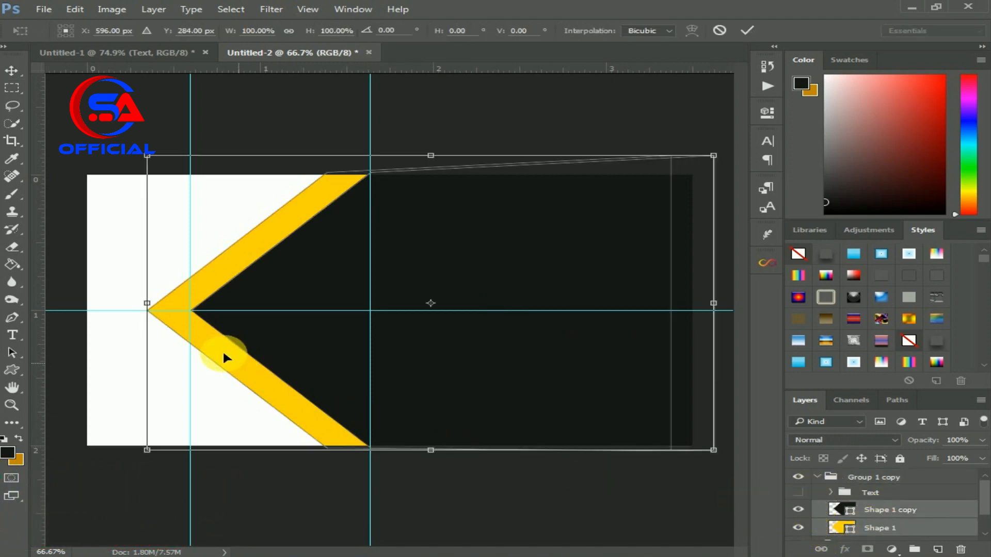
{"action": "left_click_drag", "start_coordinate": [156, 311], "coordinate": [266, 322]}
{"action": "left_click_drag", "start_coordinate": [261, 321], "coordinate": [247, 309]}
{"action": "key", "text": "Return"}
{"action": "key", "text": "ctrl+t"}
{"action": "left_click", "coordinate": [747, 31]}
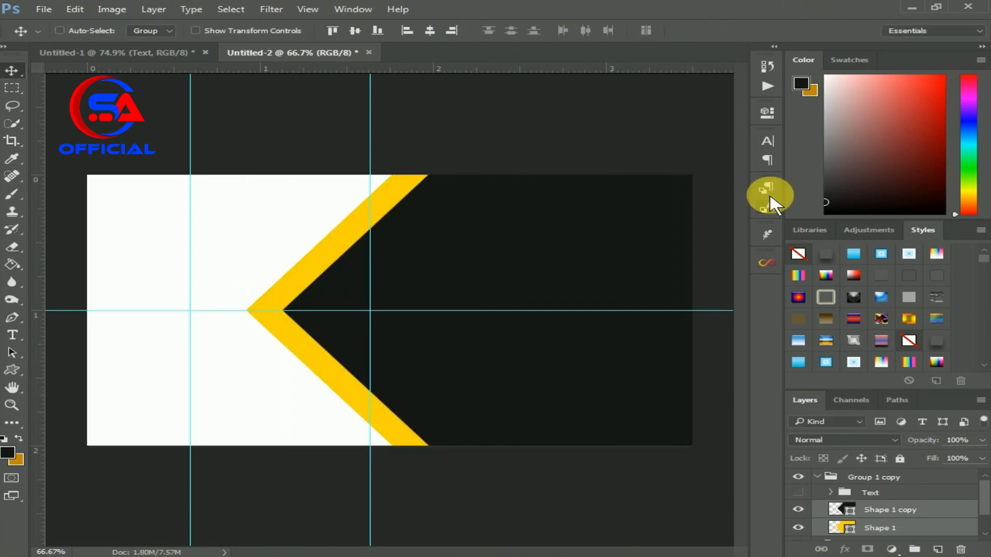
{"action": "left_click", "coordinate": [801, 495]}
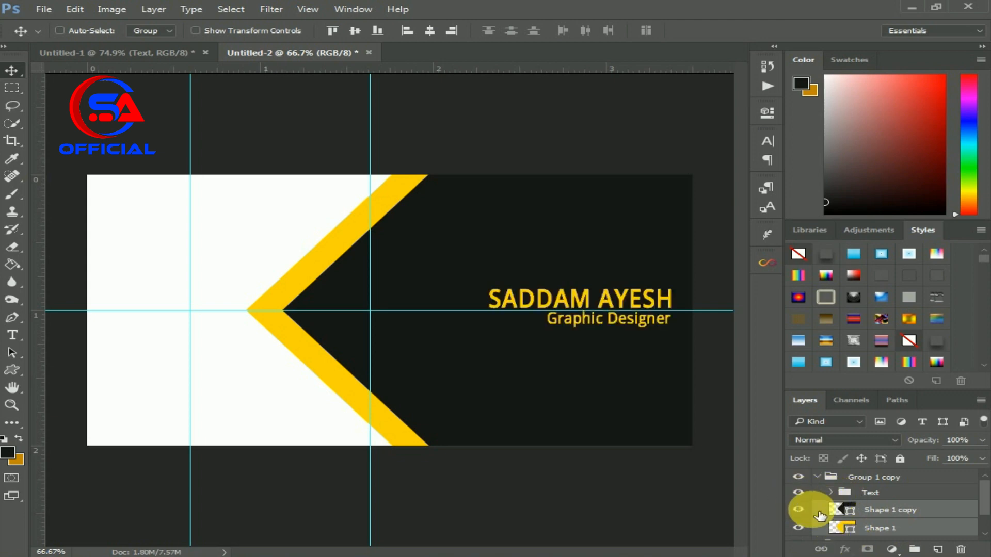
Step: Replace the name text in the duplicated group with "S AYESH OFFICIAL" and move it slightly up and left, inside the dark area
{"action": "left_click", "coordinate": [830, 492]}
{"action": "left_click", "coordinate": [867, 493]}
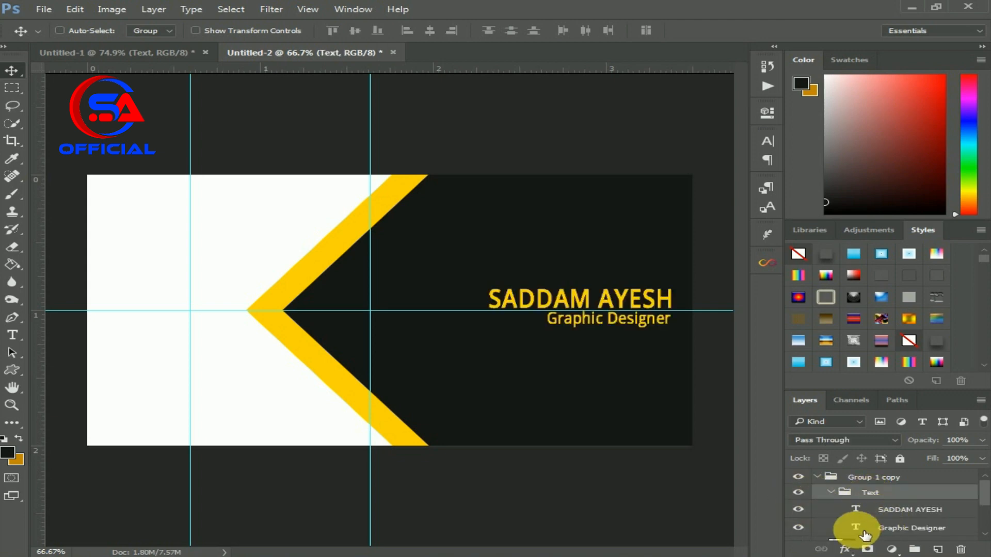
{"action": "double_click", "coordinate": [857, 511]}
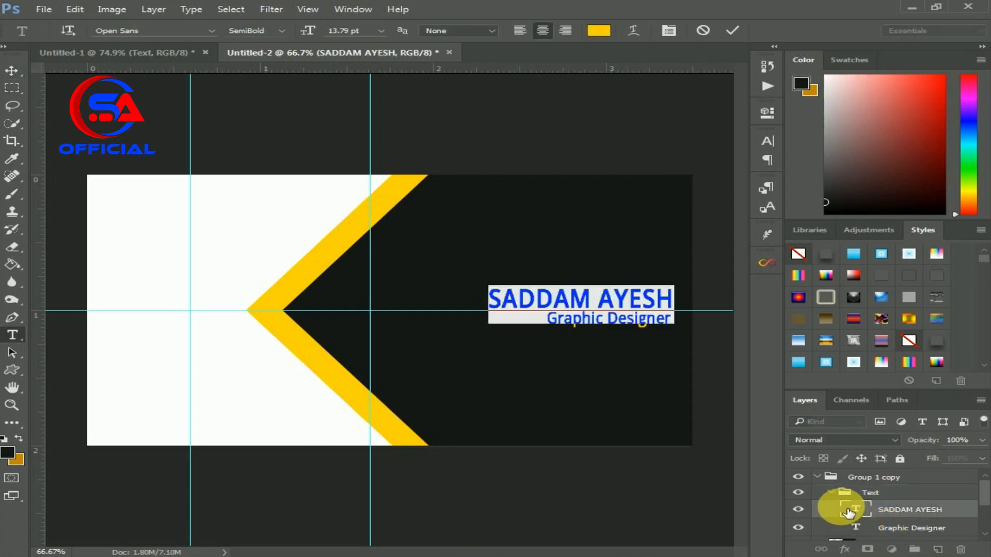
{"action": "type", "text": "S AYESH OFFICIAL"}
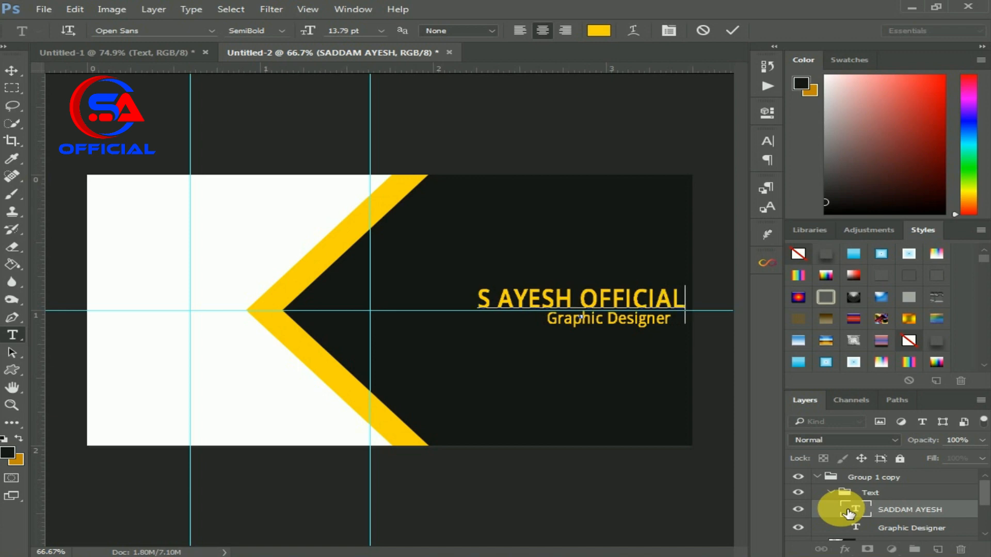
{"action": "left_click", "coordinate": [732, 30]}
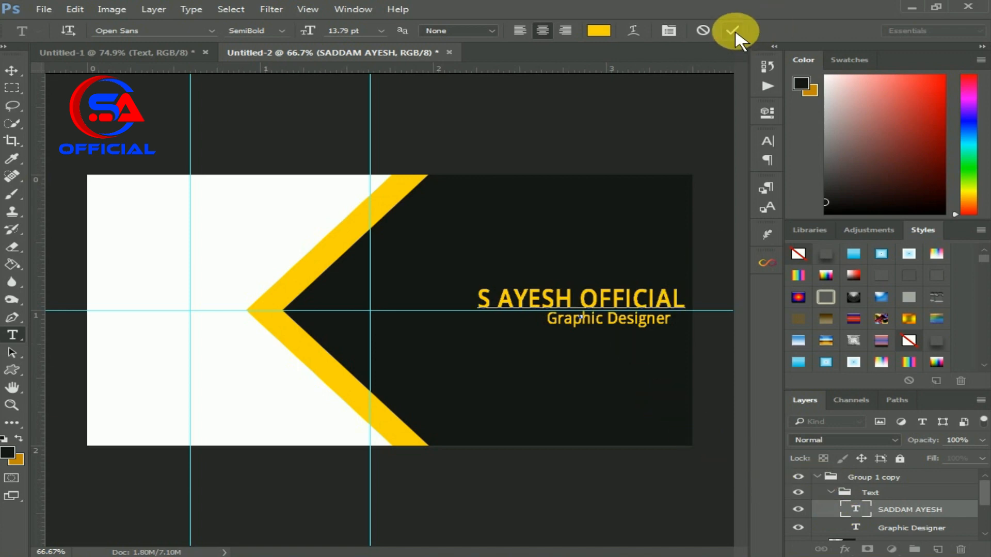
{"action": "key", "text": "v"}
{"action": "left_click_drag", "start_coordinate": [566, 318], "coordinate": [525, 301]}
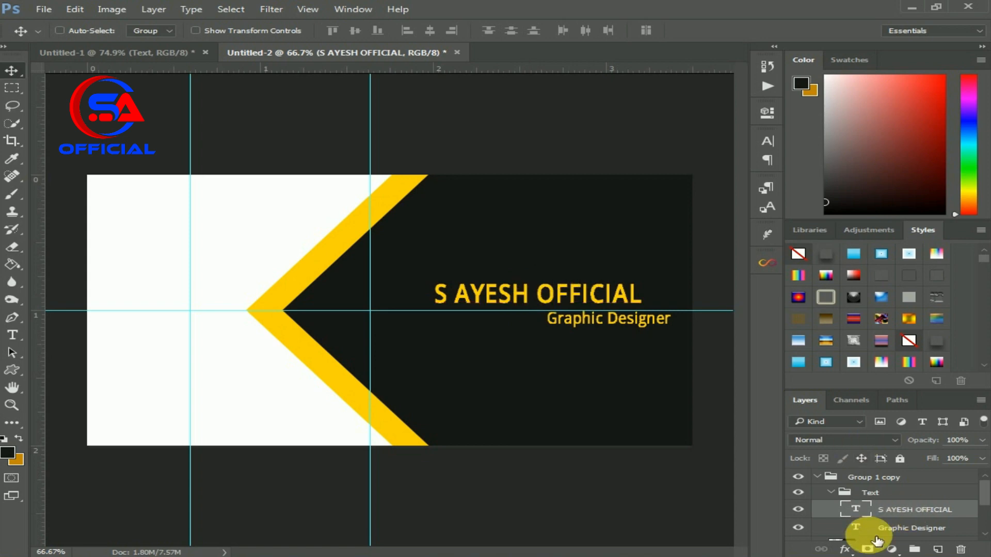
Step: Replace the Graphic Designer text in the duplicated group with the personal website address, centering it beneath S AYESH OFFICIAL
{"action": "left_click", "coordinate": [856, 527]}
{"action": "double_click", "coordinate": [857, 527]}
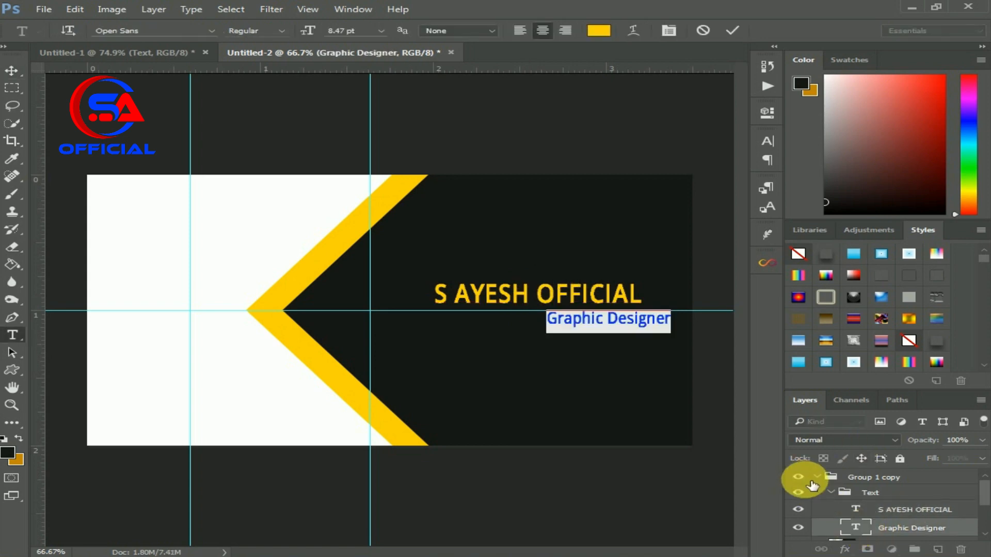
{"action": "type", "text": "www.sadda"}
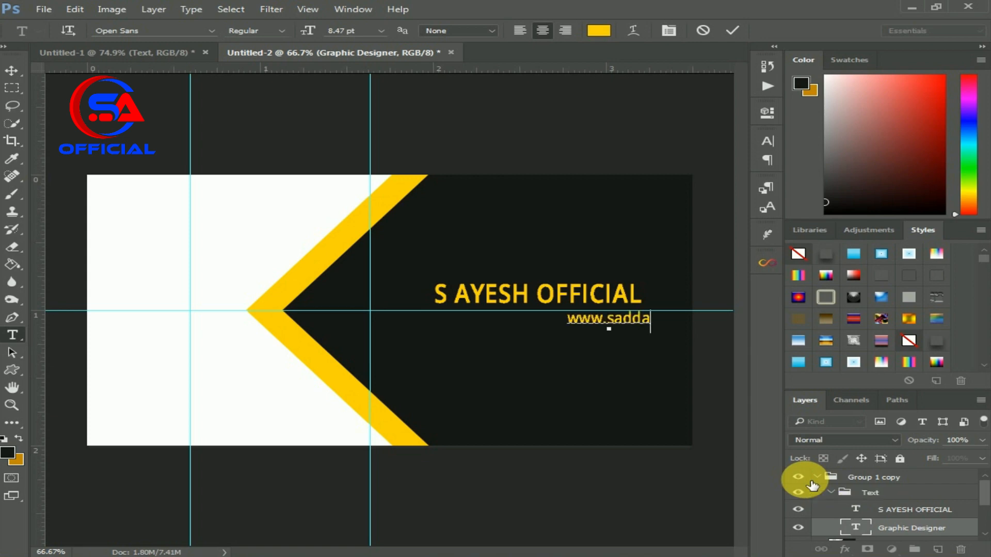
{"action": "type", "text": "mayes"}
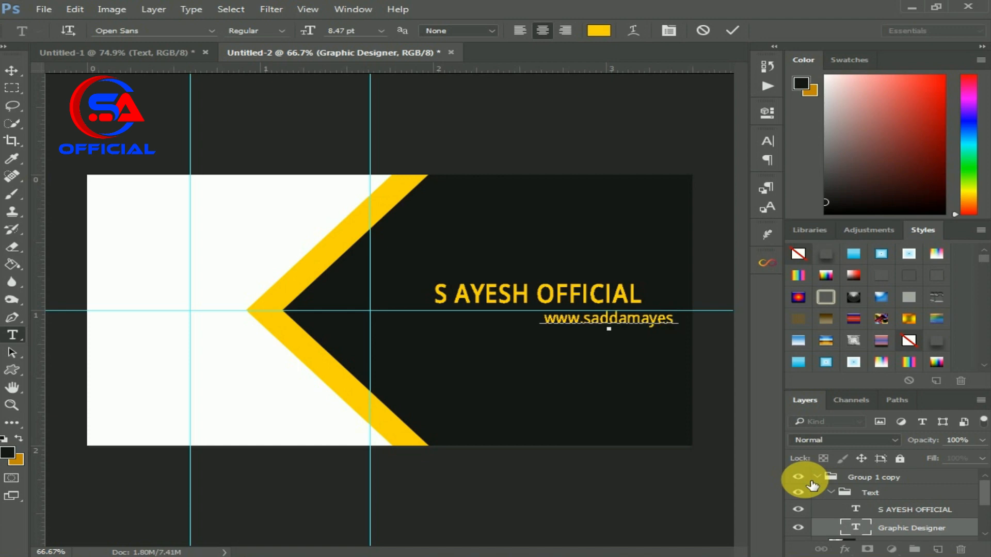
{"action": "type", "text": "h.com"}
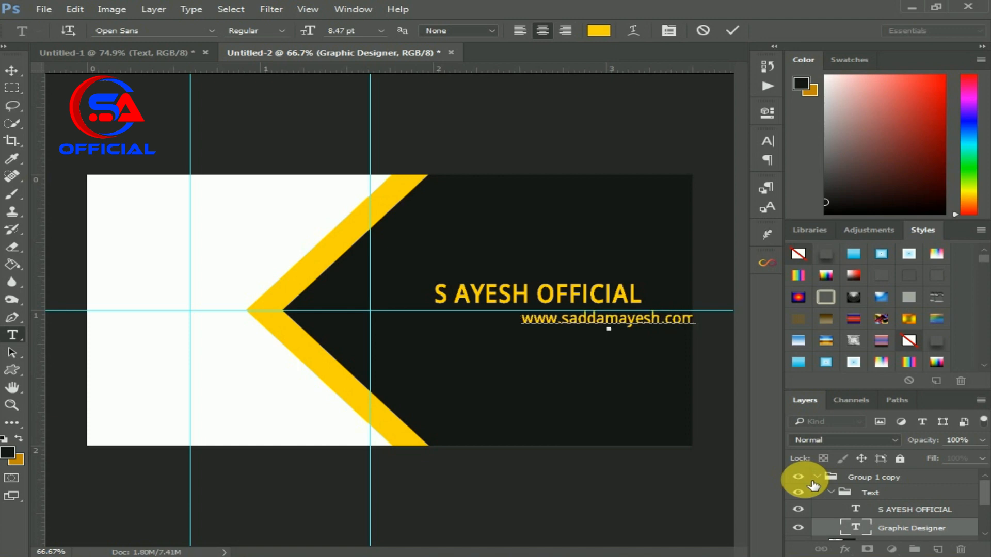
{"action": "left_click", "coordinate": [734, 29]}
{"action": "key", "text": "v"}
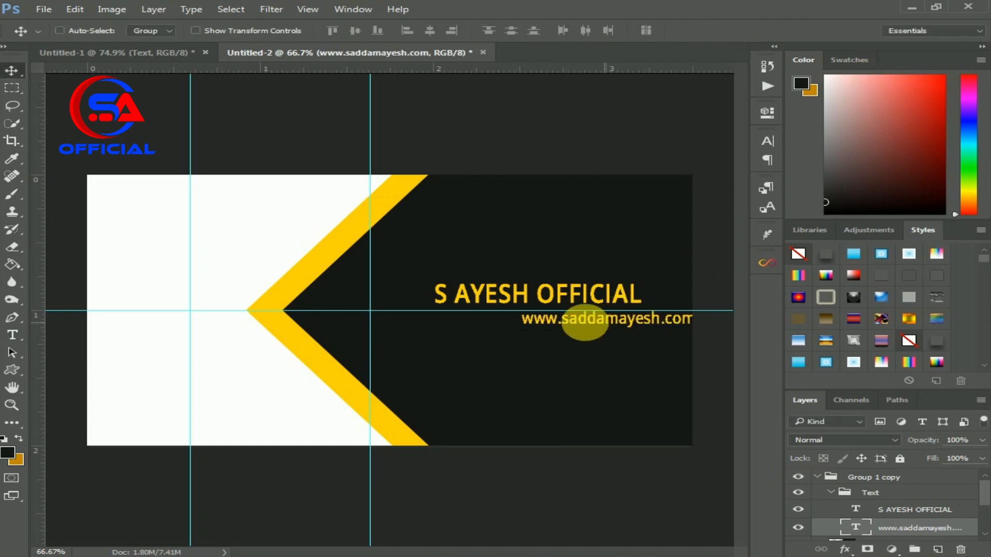
{"action": "left_click_drag", "start_coordinate": [607, 330], "coordinate": [543, 326]}
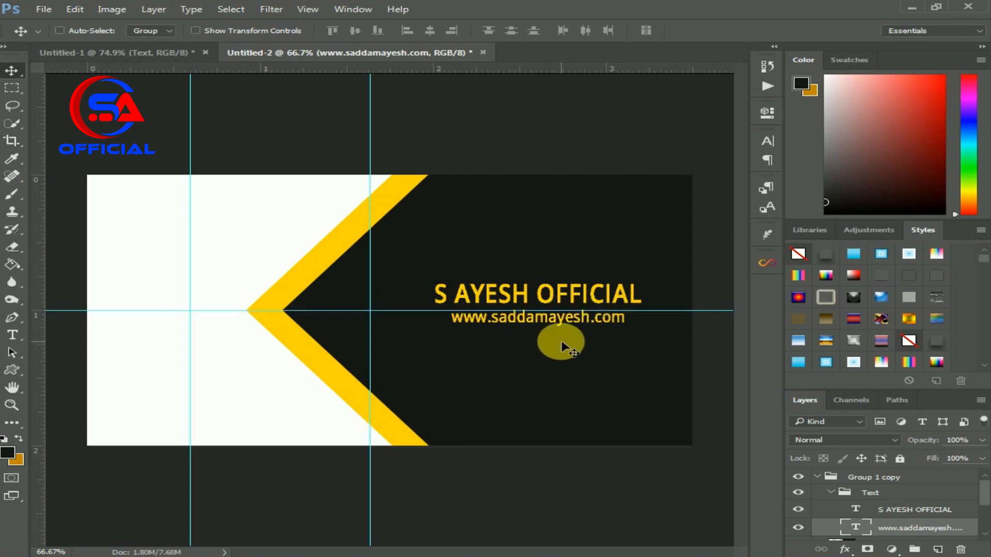
{"action": "key", "text": "Right"}
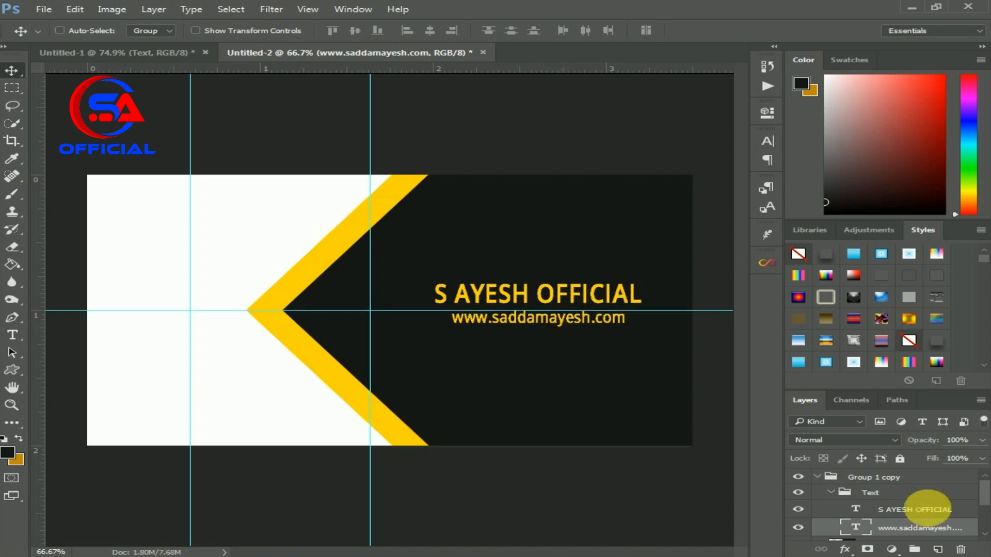
Step: Nudge the S AYESH OFFICIAL and website text layers down together by 7 small increments, keeping them around the horizontal guide
{"action": "left_click", "coordinate": [915, 511]}
{"action": "left_click", "coordinate": [919, 528], "text": "ctrl"}
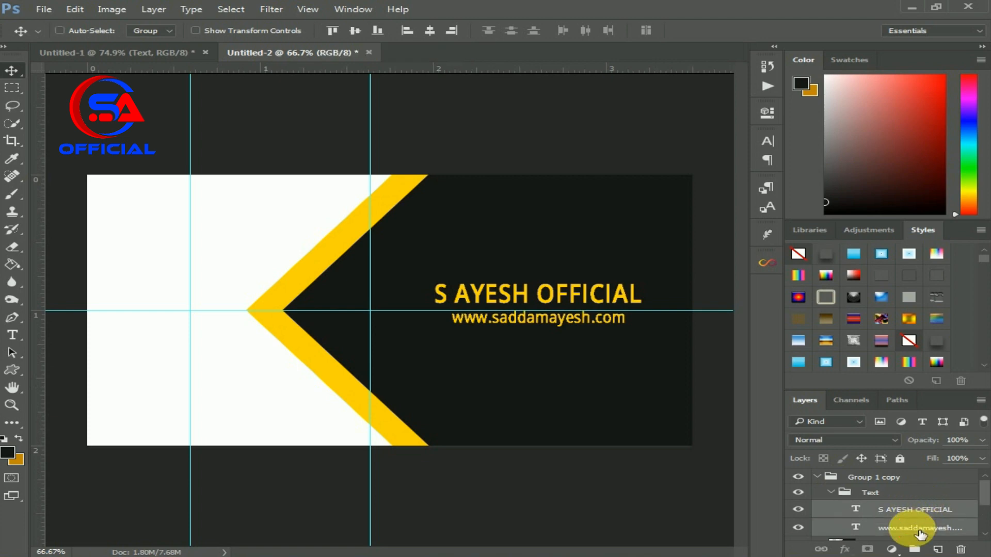
{"action": "key", "text": "Down"}
{"action": "key", "text": "Down"}
{"action": "key", "text": "Down"}
{"action": "key", "text": "Down"}
{"action": "key", "text": "Down"}
{"action": "key", "text": "Down"}
{"action": "key", "text": "Down"}
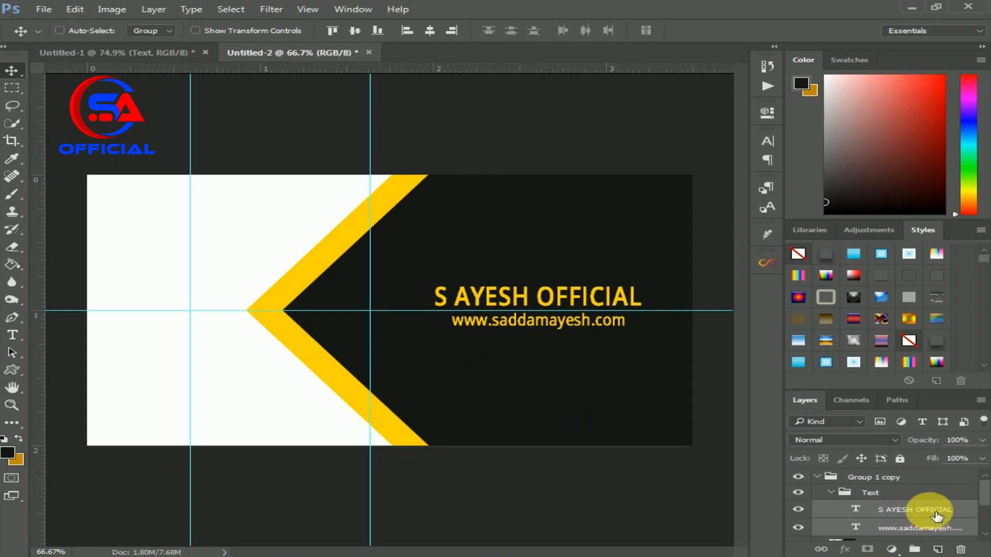
Step: Collapse the Text group and Group 1 copy, and briefly preview Group 1 beneath the second side
{"action": "left_click", "coordinate": [924, 510]}
{"action": "left_click", "coordinate": [831, 492]}
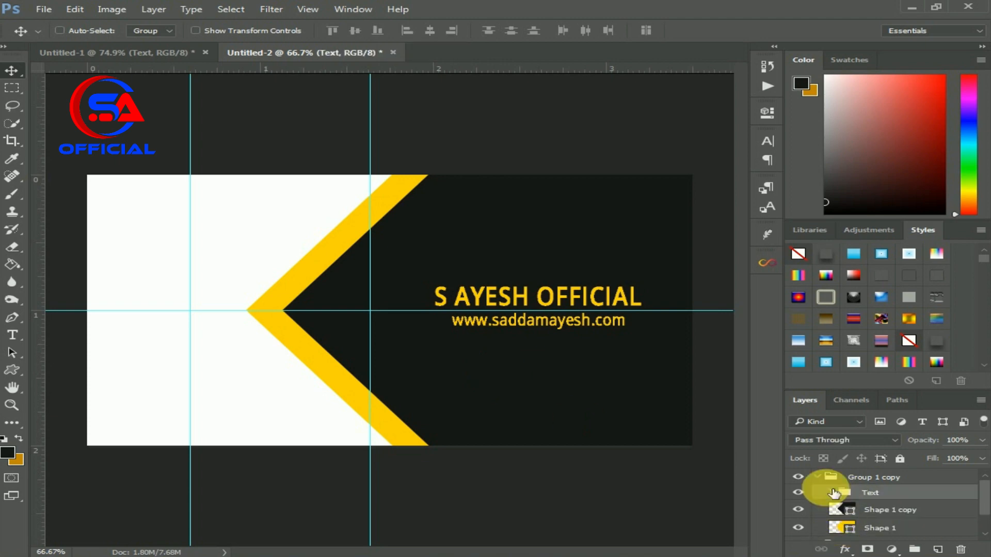
{"action": "left_click", "coordinate": [817, 477]}
{"action": "left_click", "coordinate": [799, 493]}
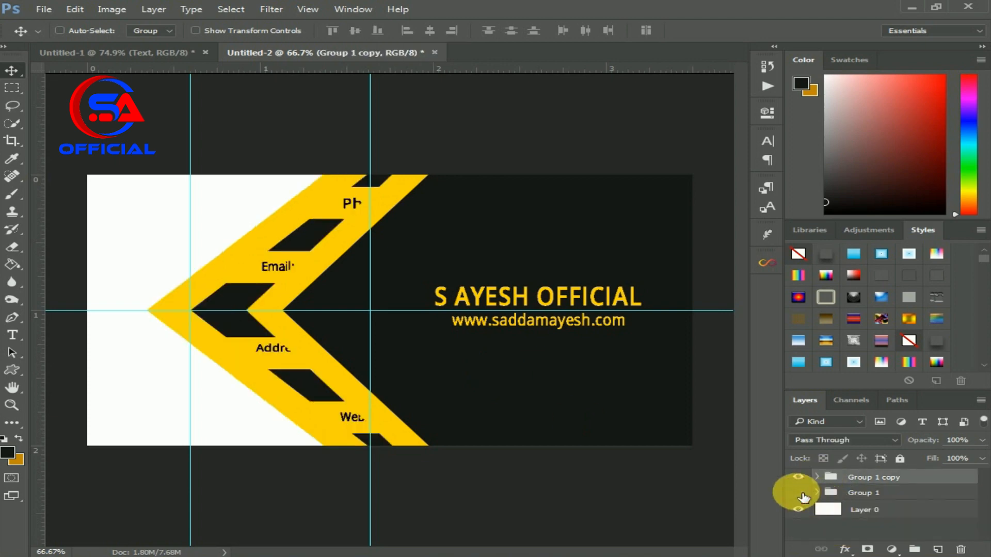
{"action": "left_click", "coordinate": [798, 492]}
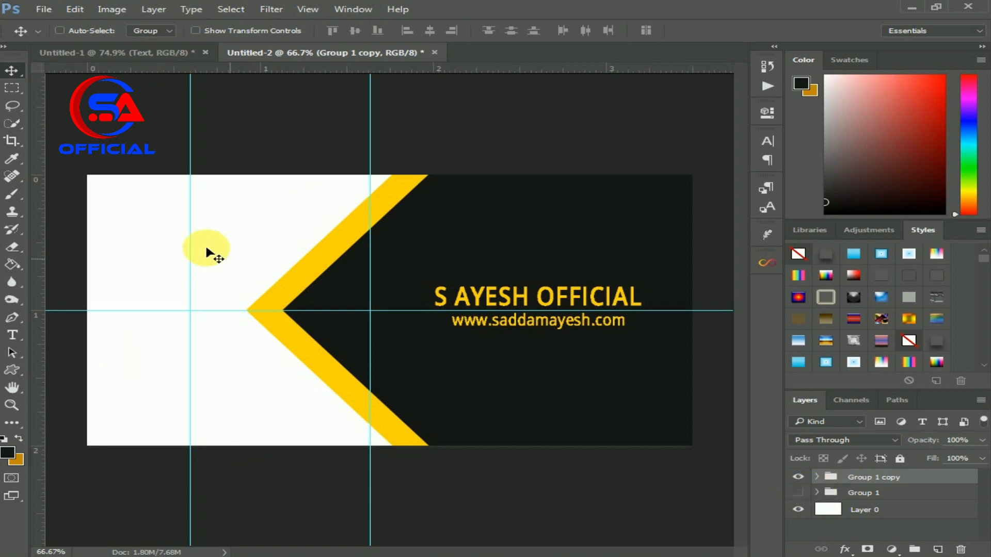
Step: In Untitled-1, expand the Side2 group and make its My Logo Png layer visible and selected
{"action": "left_click", "coordinate": [118, 53]}
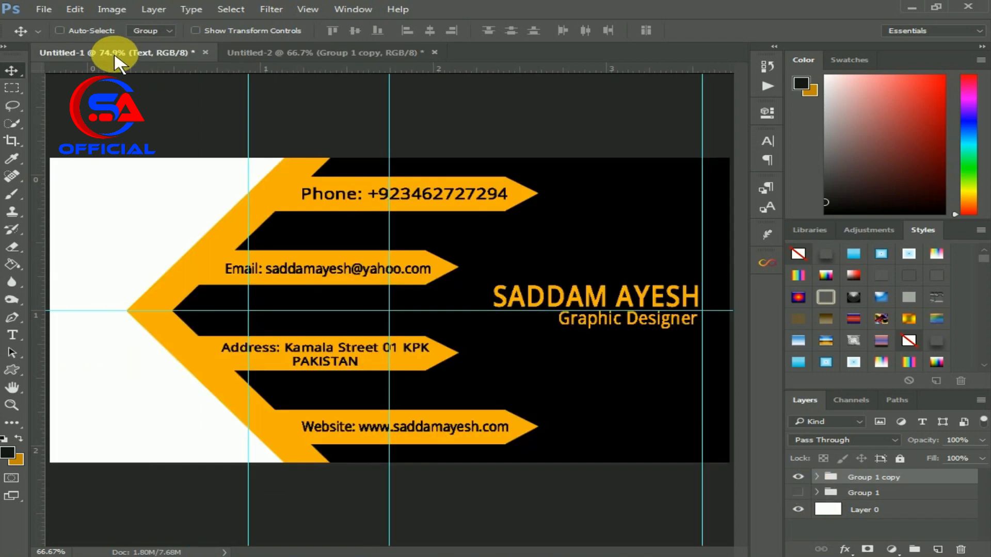
{"action": "left_click", "coordinate": [817, 477]}
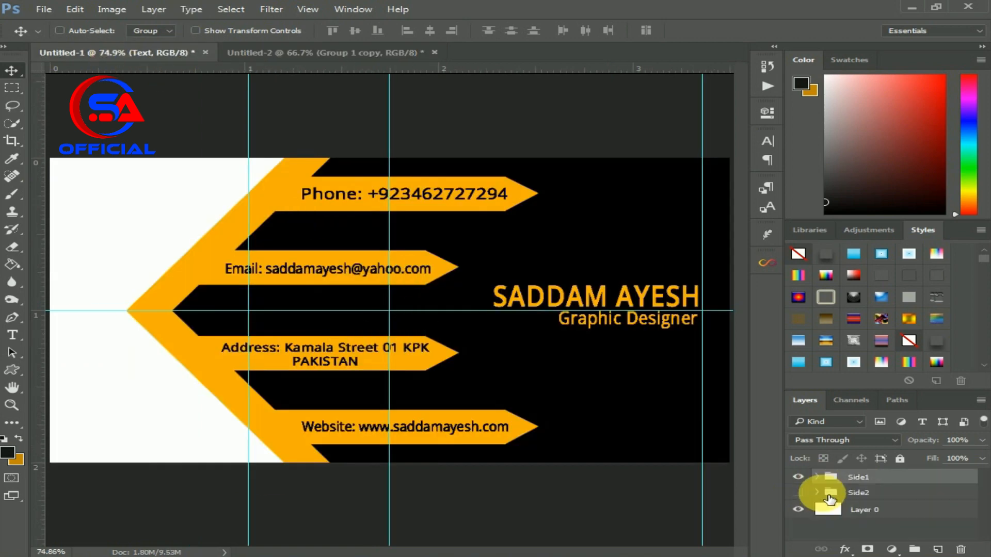
{"action": "left_click", "coordinate": [816, 492]}
{"action": "scroll", "coordinate": [836, 503], "scroll_direction": "down", "scroll_amount": 1}
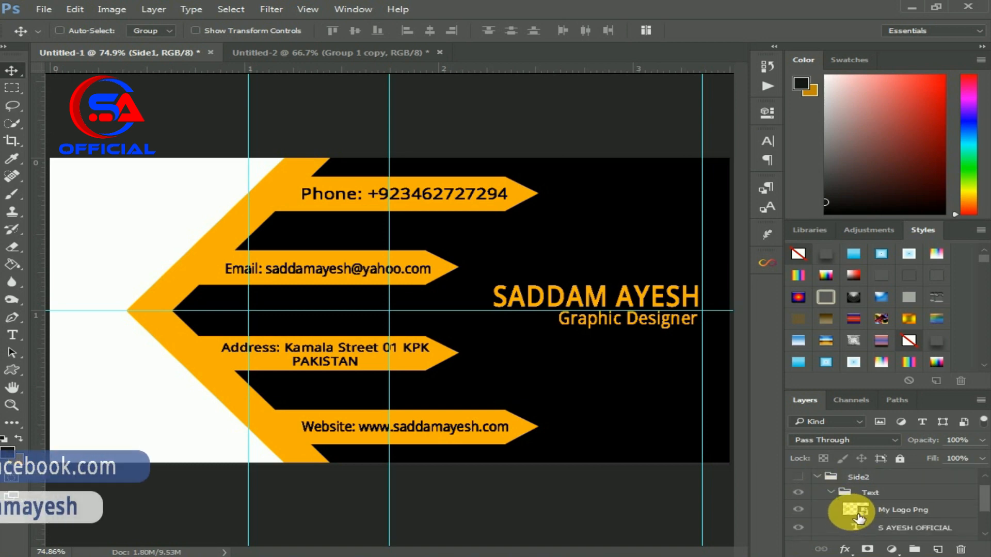
{"action": "left_click", "coordinate": [858, 514]}
{"action": "left_click", "coordinate": [798, 510]}
{"action": "left_click", "coordinate": [798, 510]}
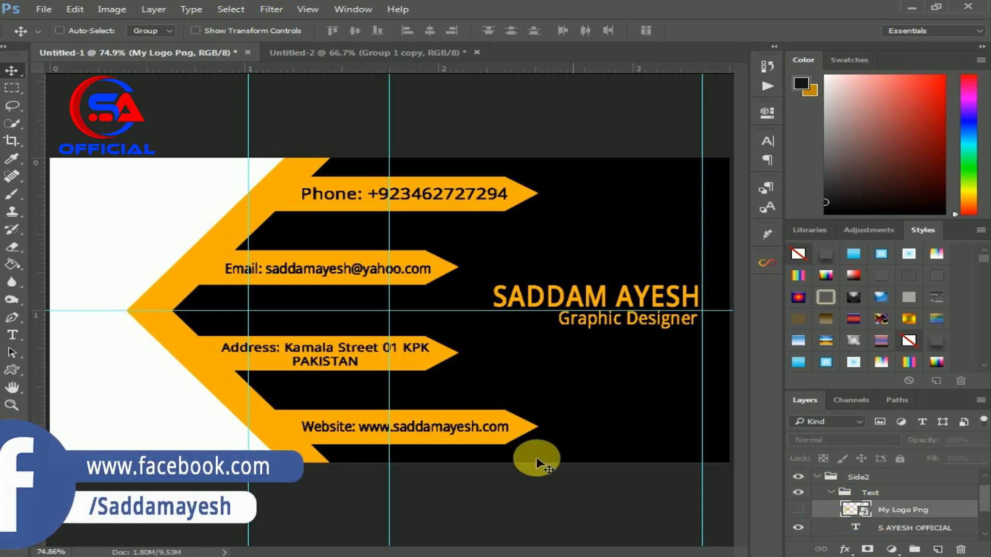
{"action": "left_click", "coordinate": [799, 511]}
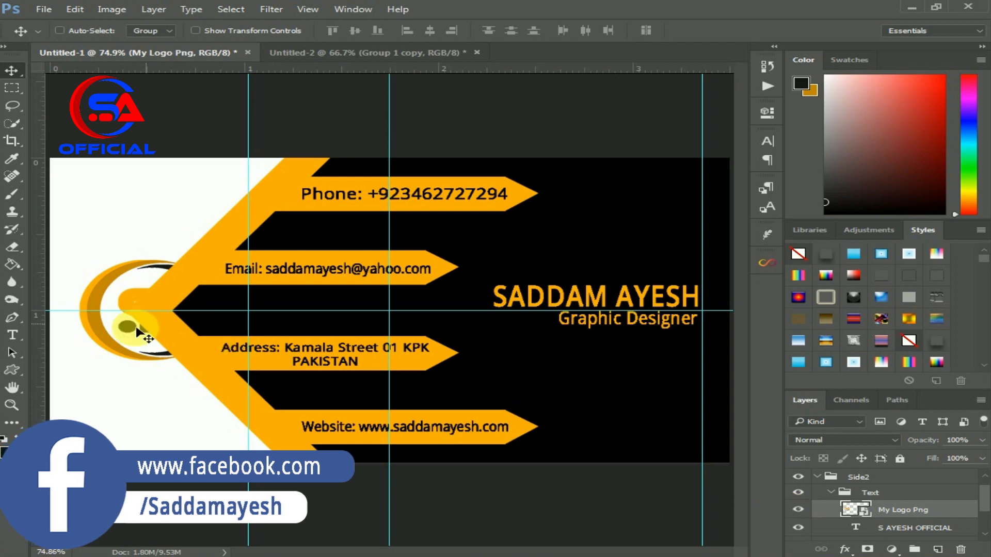
Step: Copy the My Logo Png layer into Untitled-2, placing it on the white area beside the arrow tip, centered on the horizontal guide
{"action": "left_click_drag", "start_coordinate": [129, 309], "coordinate": [195, 315]}
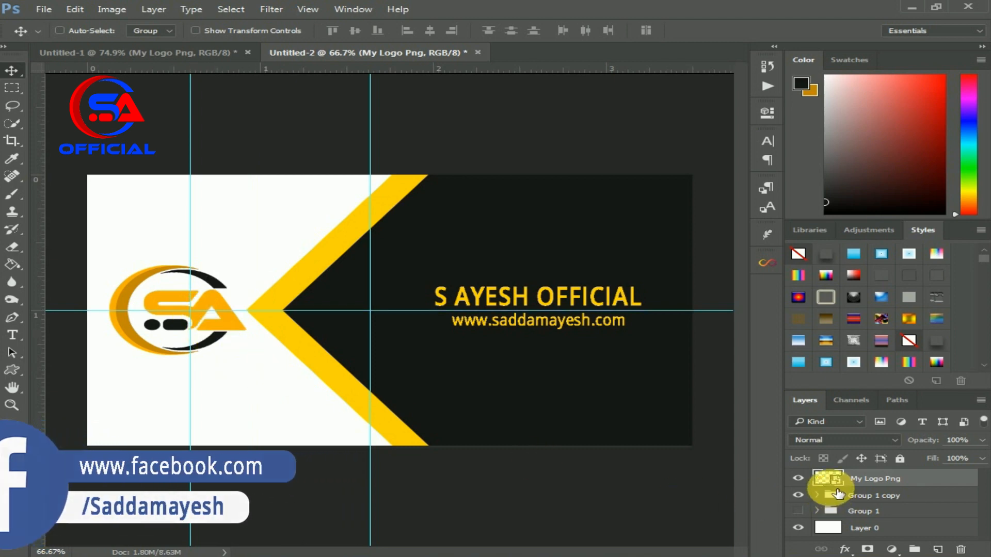
{"action": "left_click", "coordinate": [798, 511]}
{"action": "left_click", "coordinate": [798, 511]}
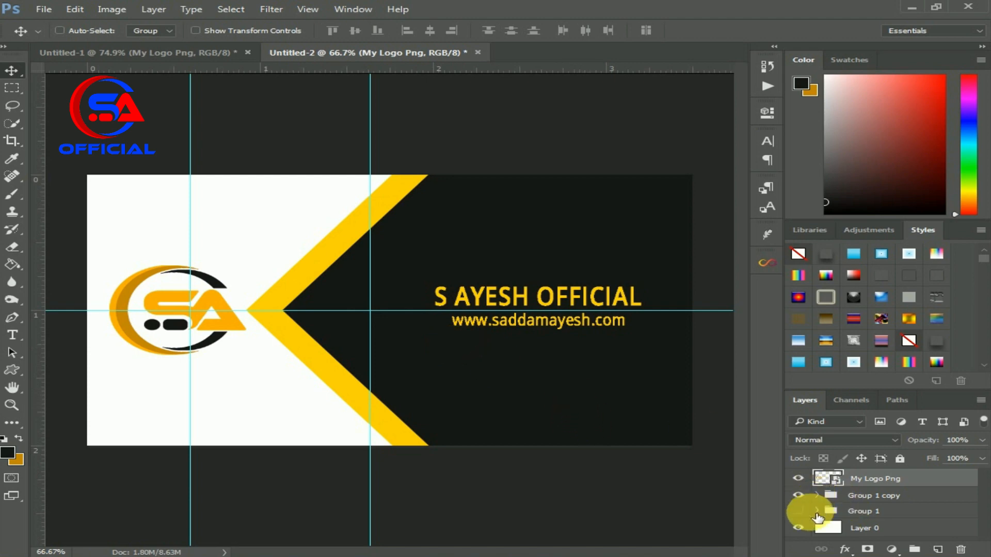
Step: Put the My Logo Png layer inside Group 1 copy, and switch the display from that group to Group 1
{"action": "left_click_drag", "start_coordinate": [868, 481], "coordinate": [846, 494]}
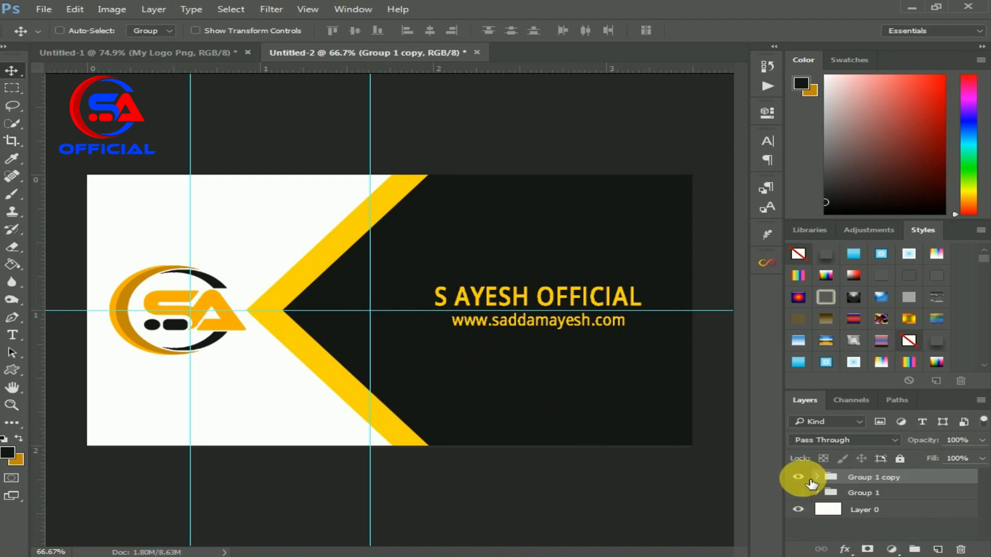
{"action": "left_click", "coordinate": [809, 480]}
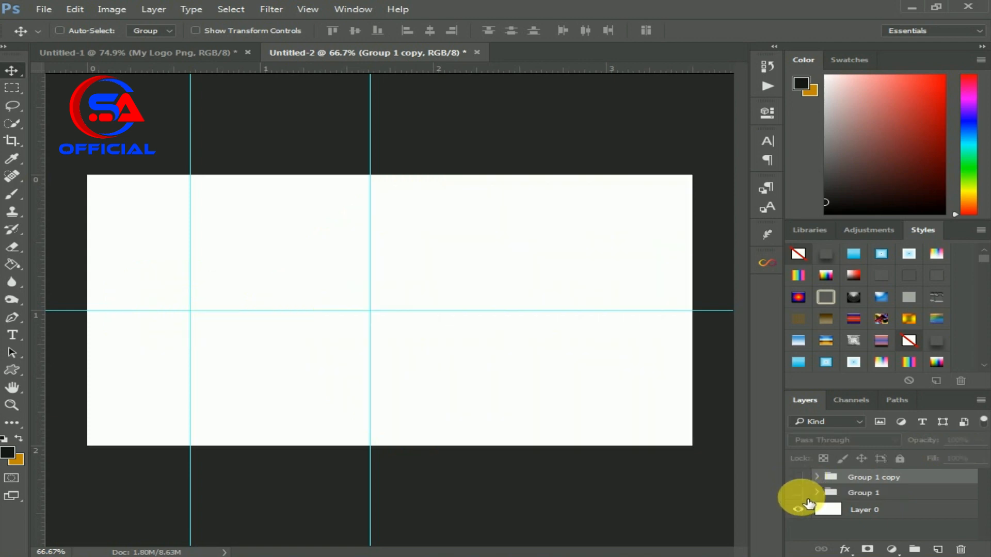
{"action": "left_click", "coordinate": [798, 492]}
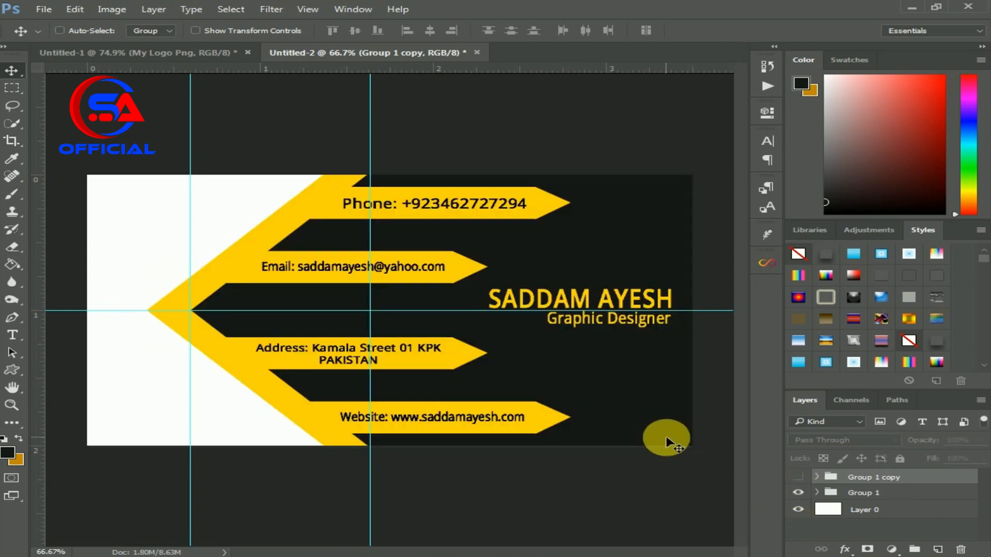